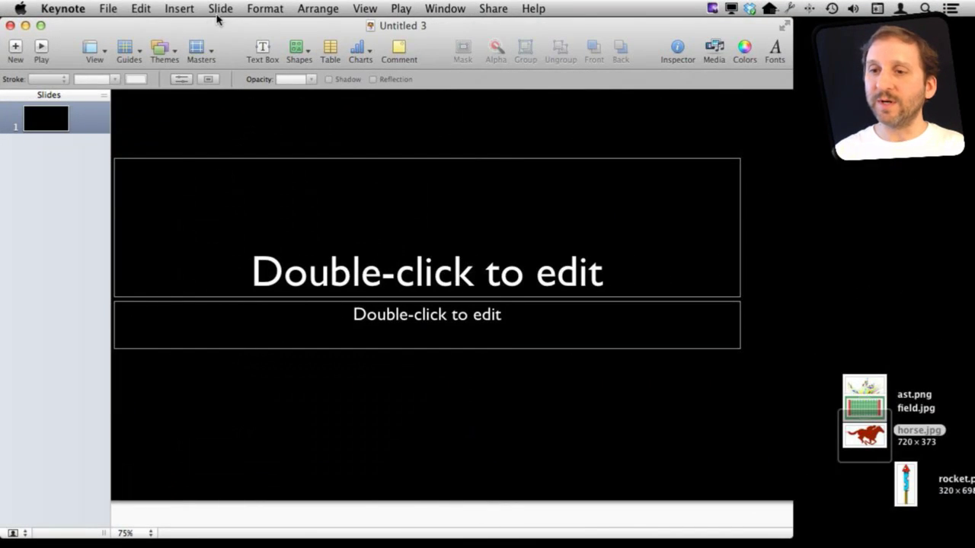
- Make slide 1 blank and place horse.jpg, shrunk to about 326 × 169 px, at bottom-left
left_click(203, 50)
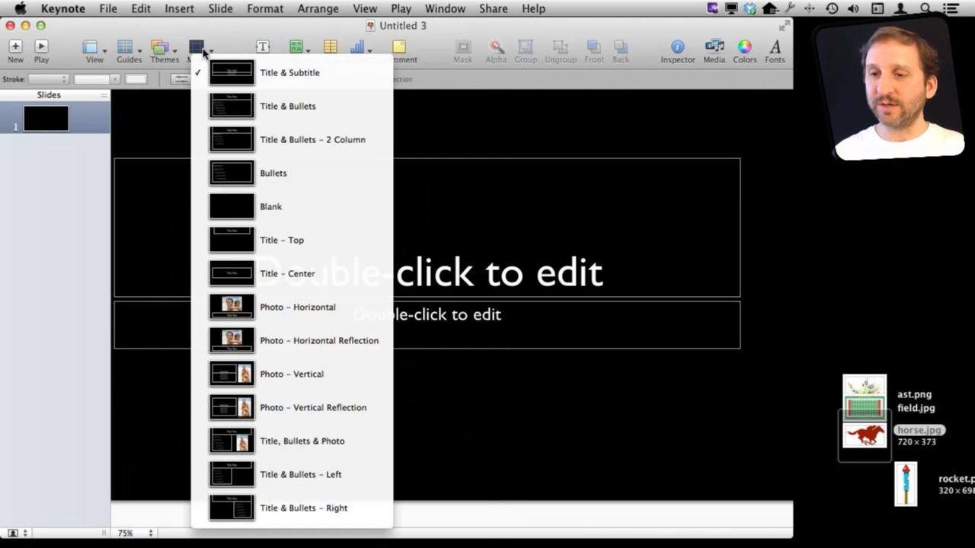
left_click(236, 195)
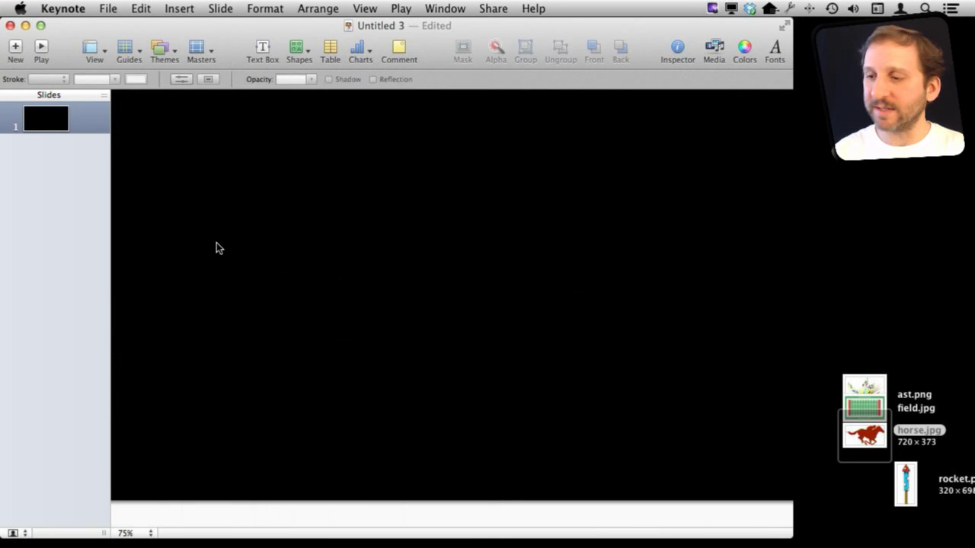
left_click_drag(869, 439, 257, 326)
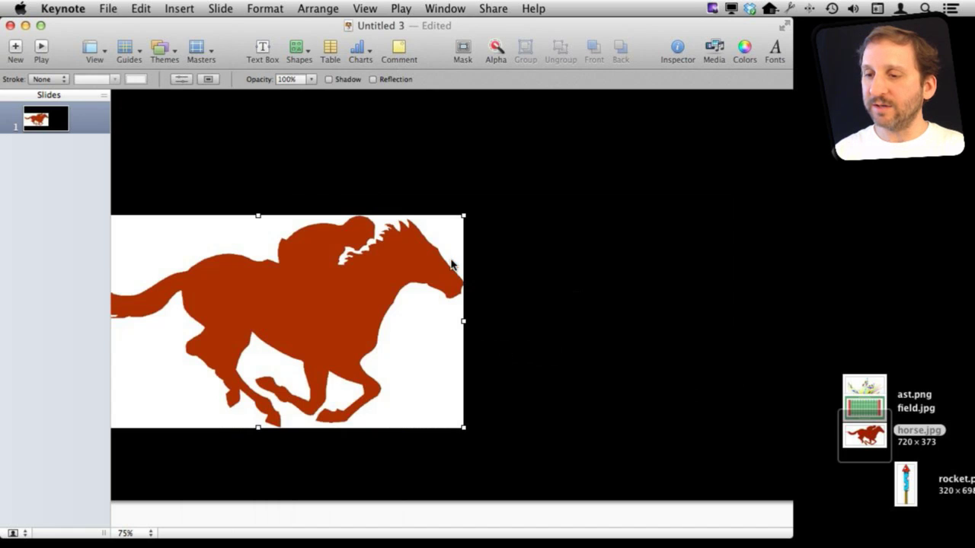
left_click_drag(465, 213, 193, 356)
left_click_drag(153, 389, 204, 412)
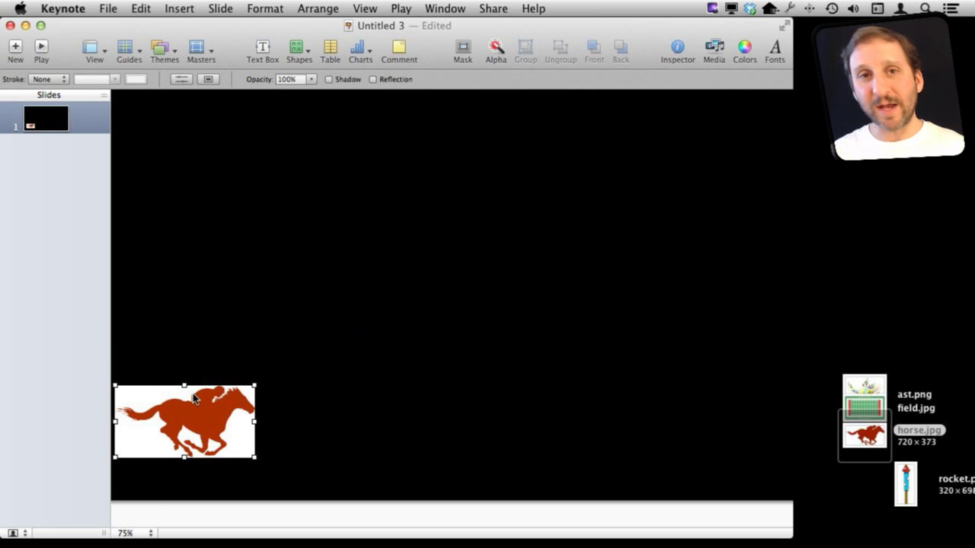
- Duplicate the horse slide and give slide 1 a 1.00 s Magic Move transition
right_click(52, 126)
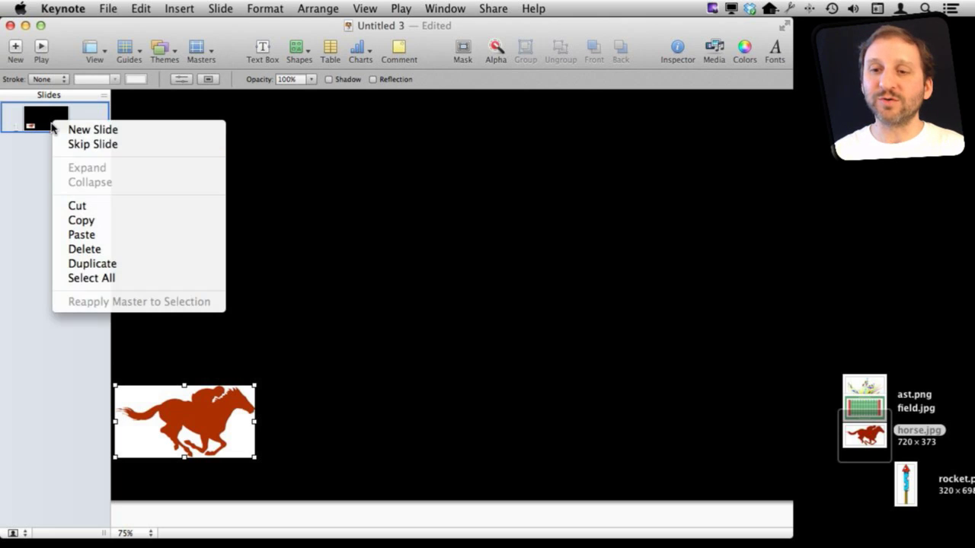
left_click(97, 266)
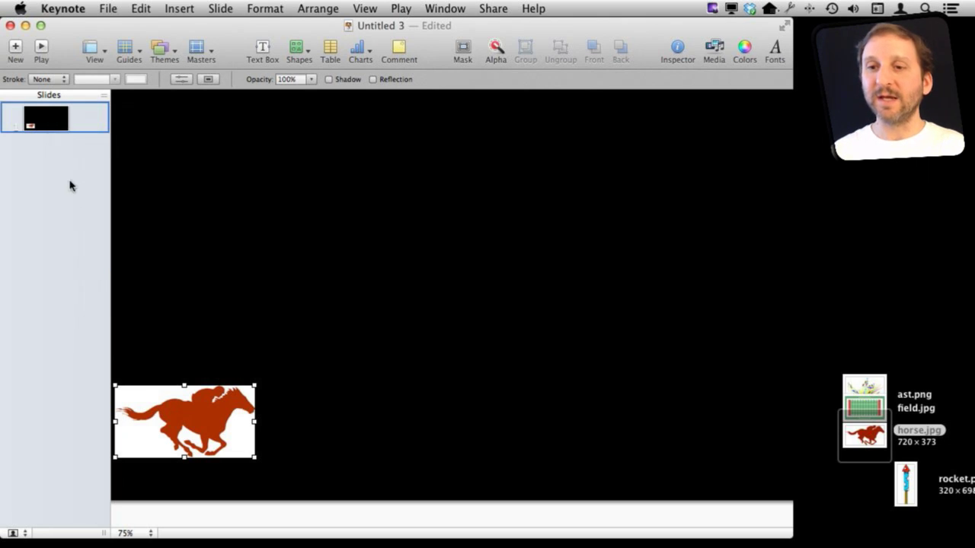
left_click(46, 123)
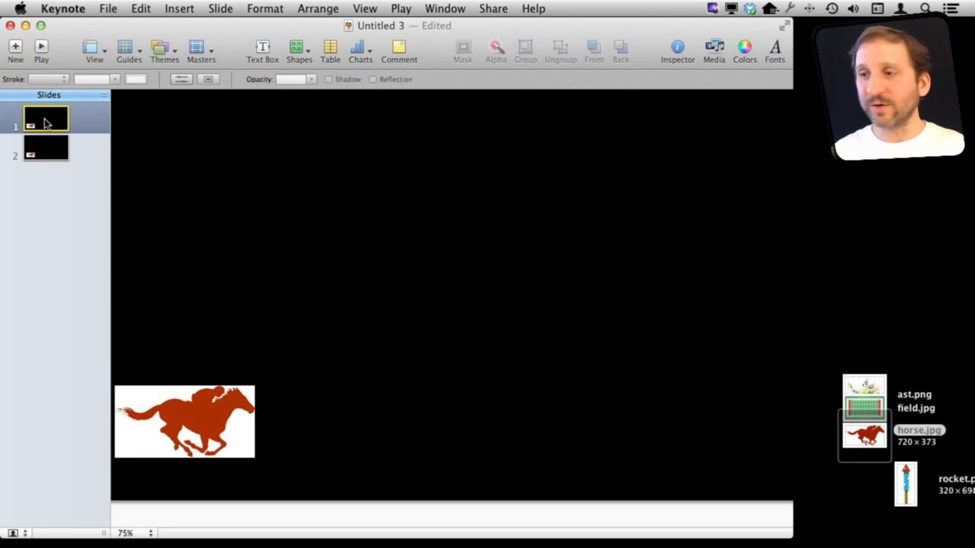
left_click(677, 50)
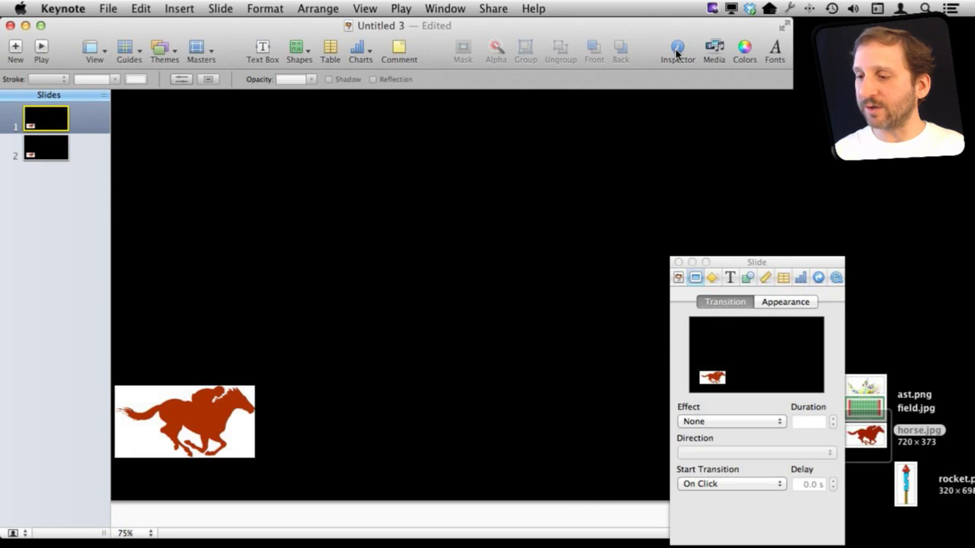
left_click(707, 421)
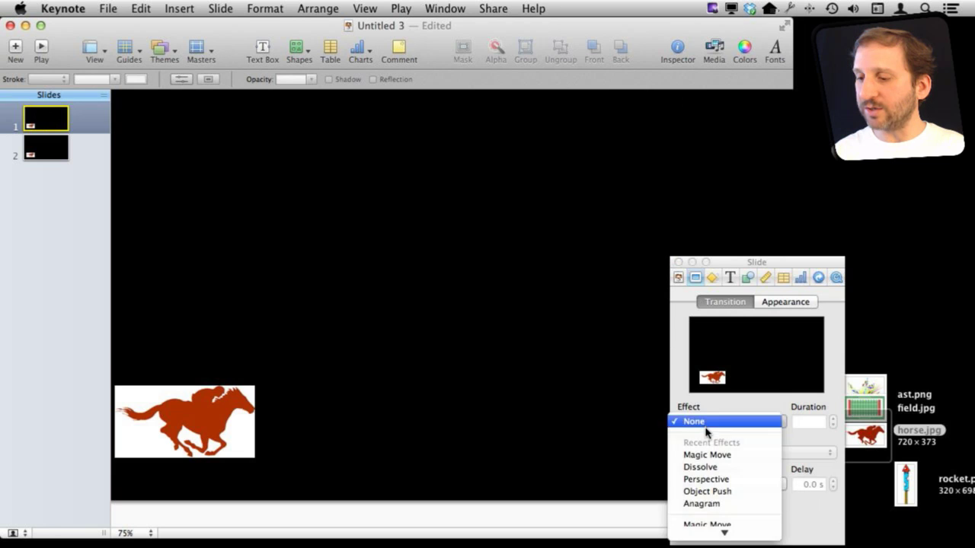
mouse_move(696, 526)
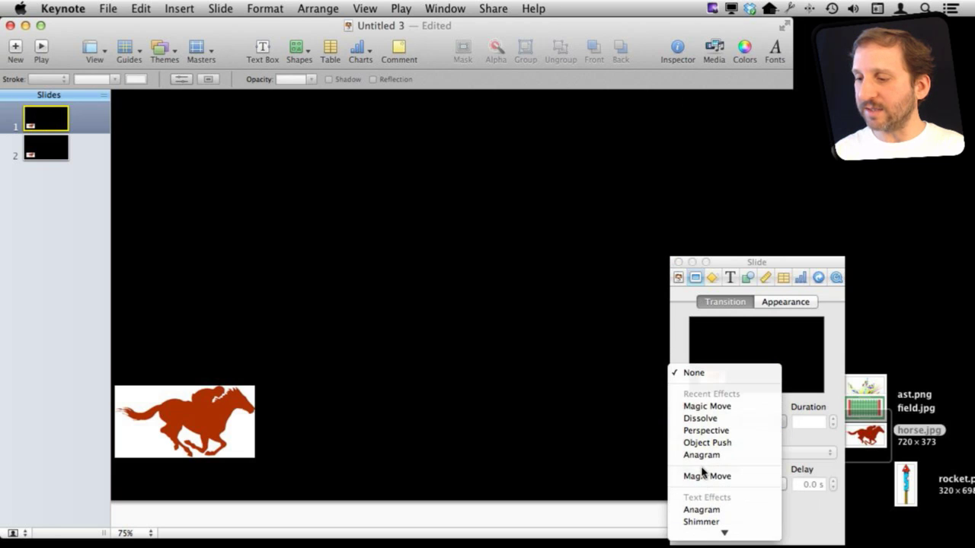
left_click(708, 404)
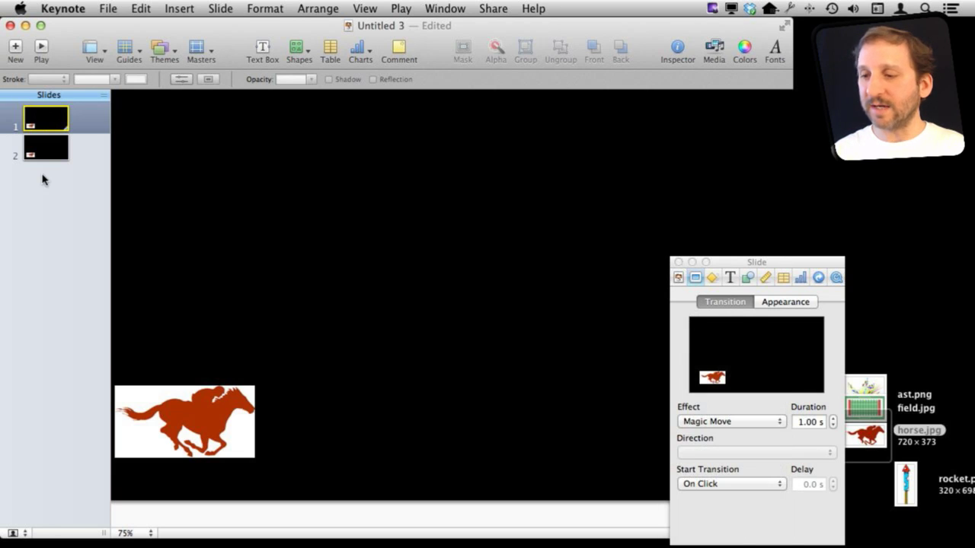
- Move slide 2's horse to the right side, then copy slide 1's horse above the original
left_click(50, 152)
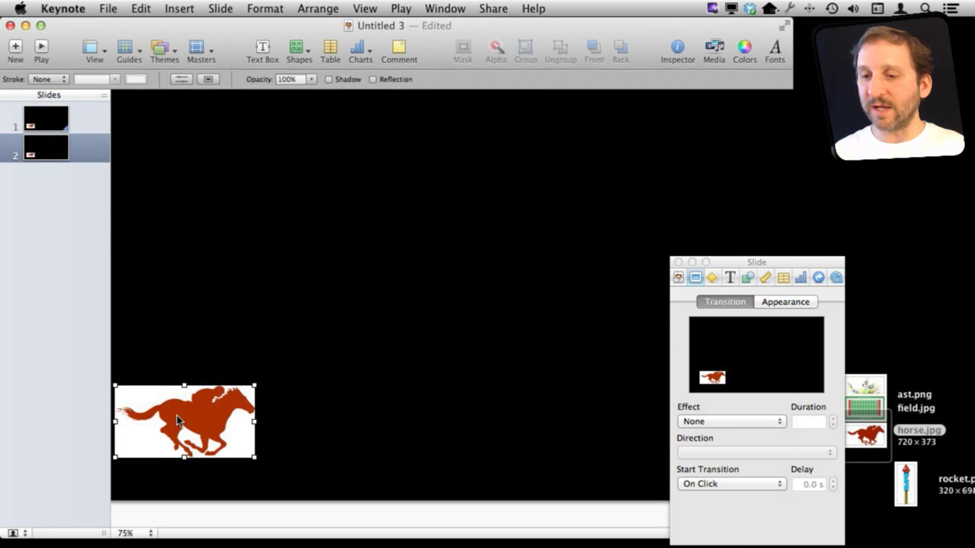
left_click_drag(176, 415, 633, 430)
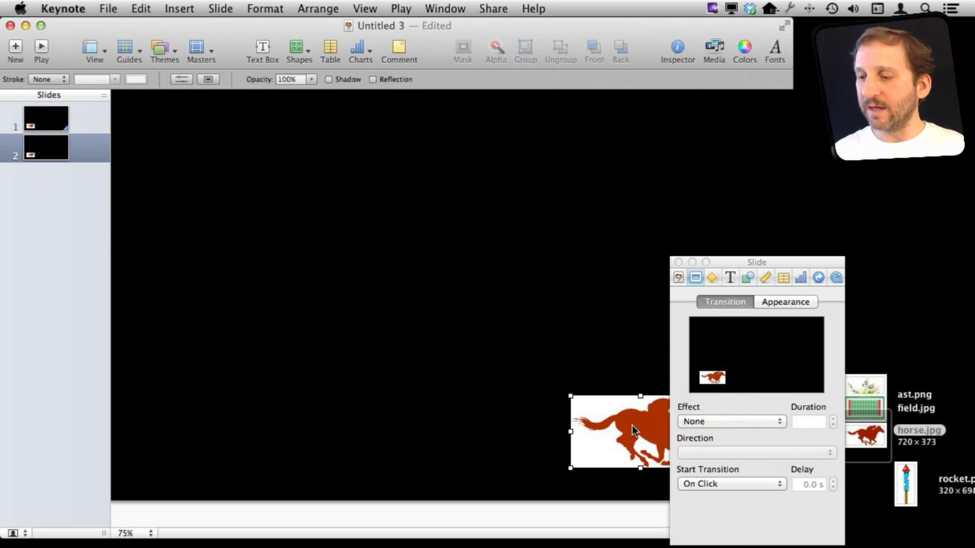
left_click(42, 118)
left_click(50, 158)
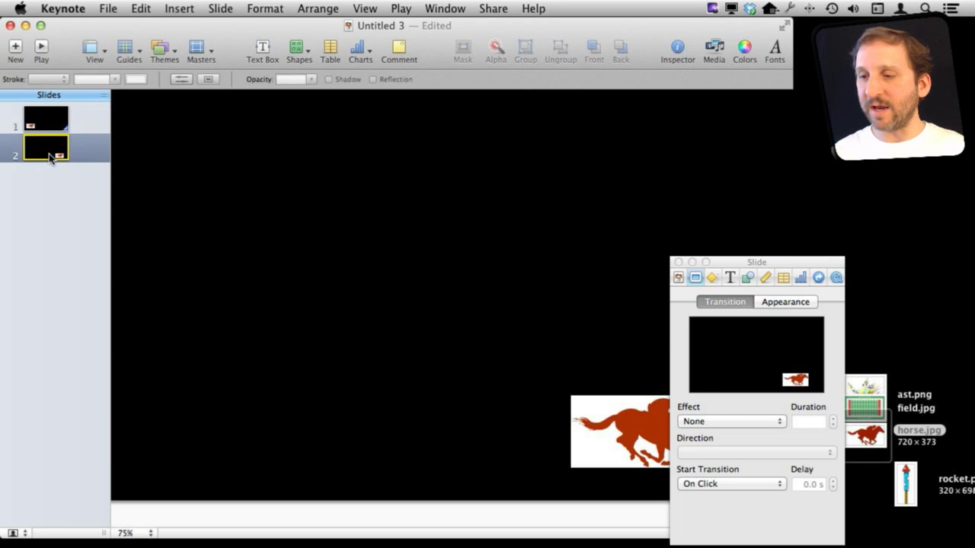
left_click(50, 125)
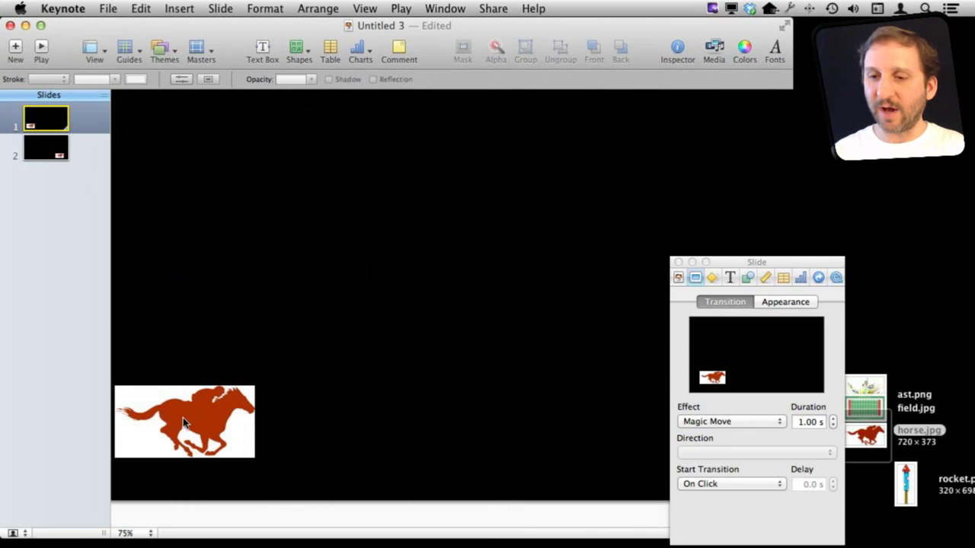
left_click_drag(183, 417, 187, 302)
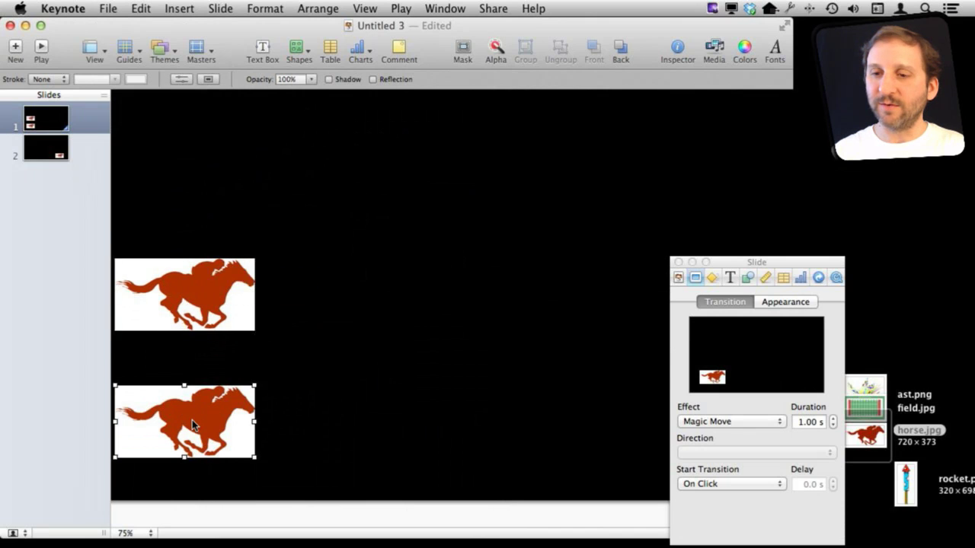
- Add a third horse at the top of slide 1, delete old slide 2, and duplicate slide 1
left_click_drag(192, 419, 193, 158)
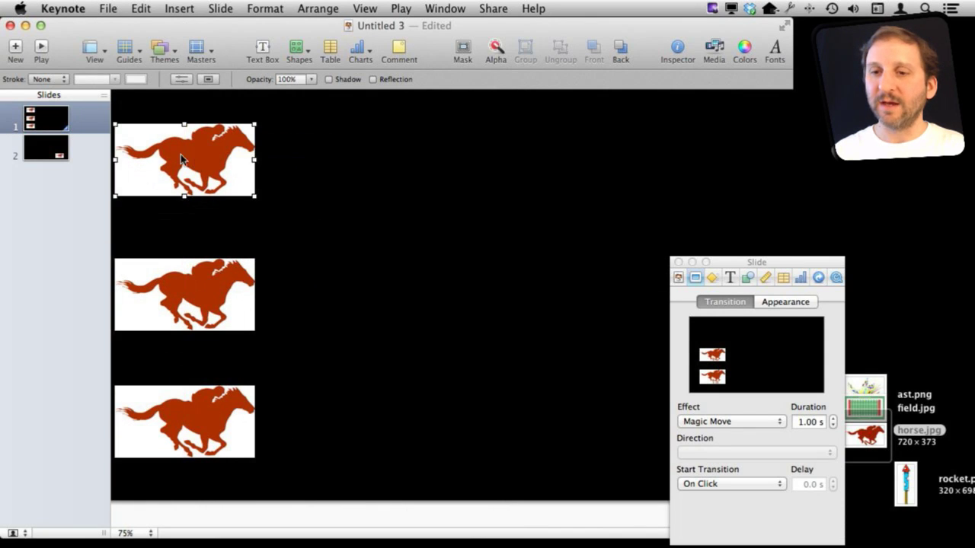
left_click(55, 153)
right_click(54, 146)
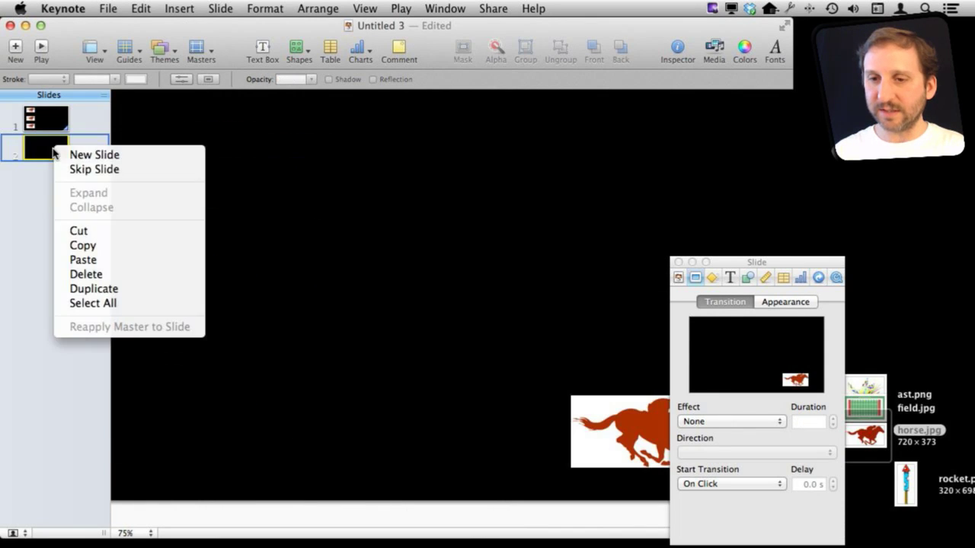
left_click(91, 275)
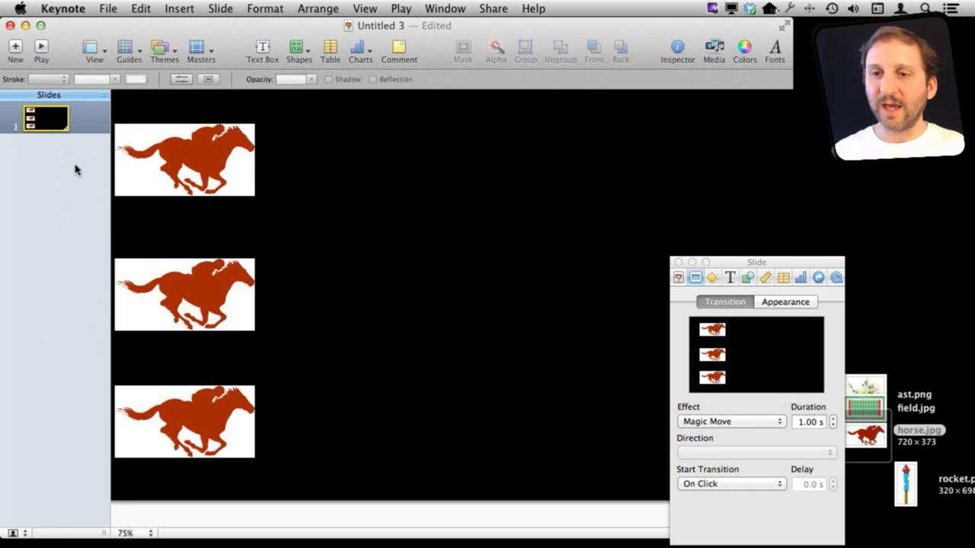
right_click(61, 123)
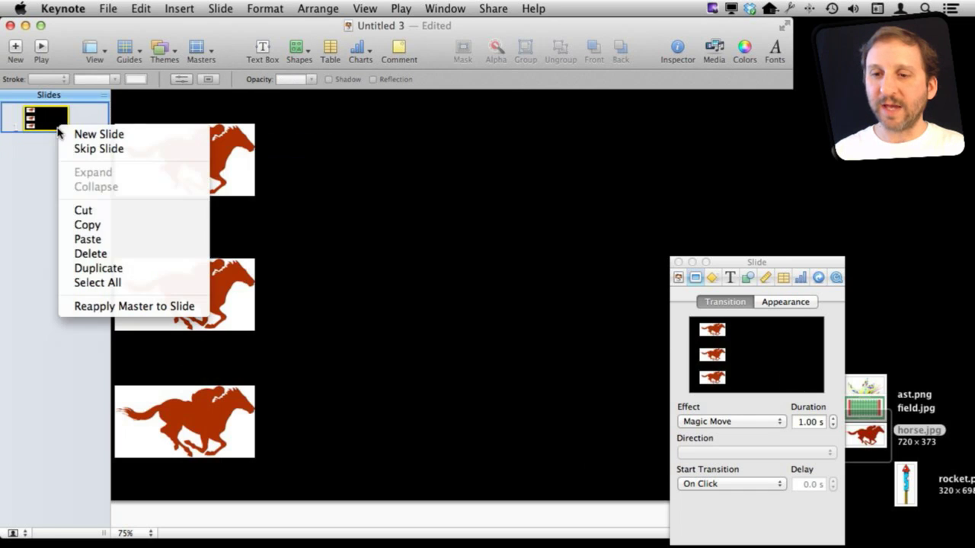
left_click(84, 268)
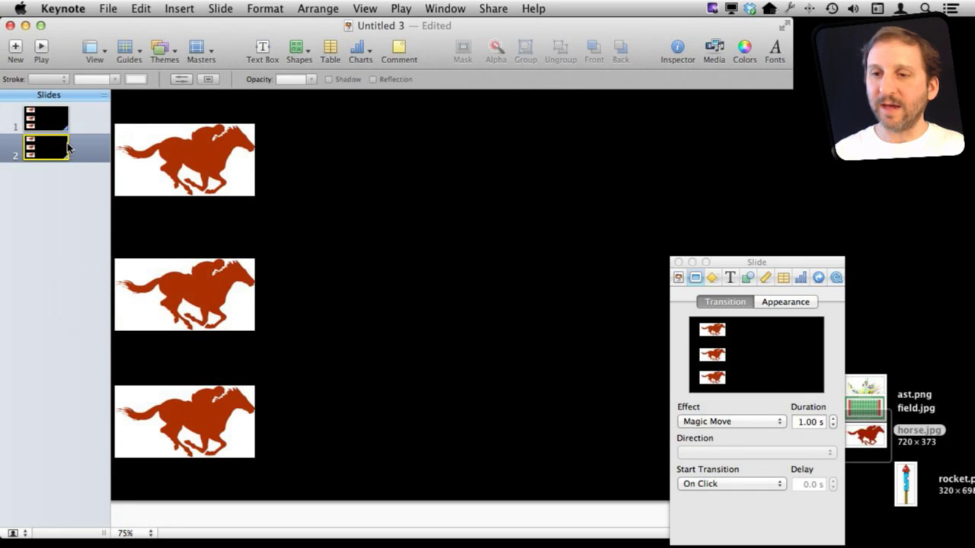
- On the new slide 2, drag the top, middle and bottom horses toward the right
left_click(171, 164)
left_click_drag(194, 170, 695, 193)
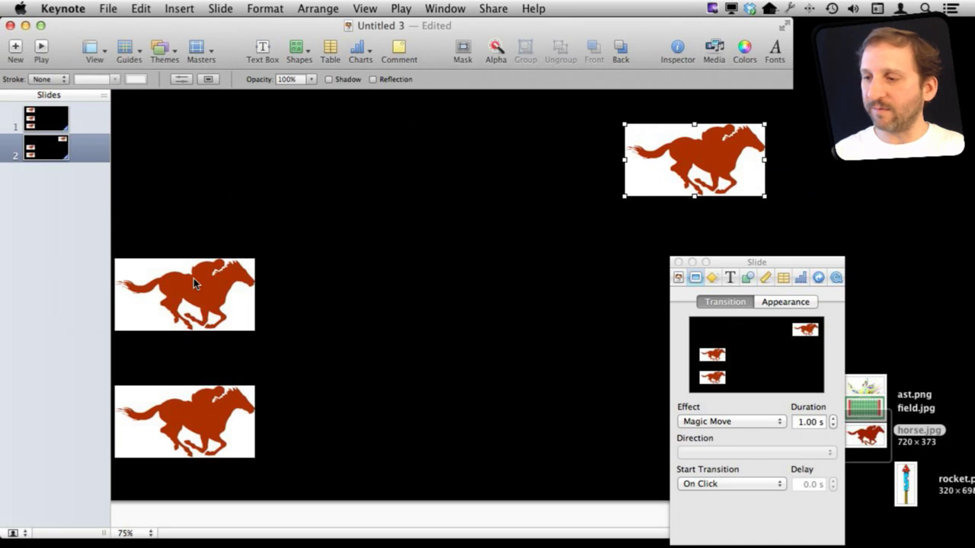
left_click_drag(193, 282, 859, 281)
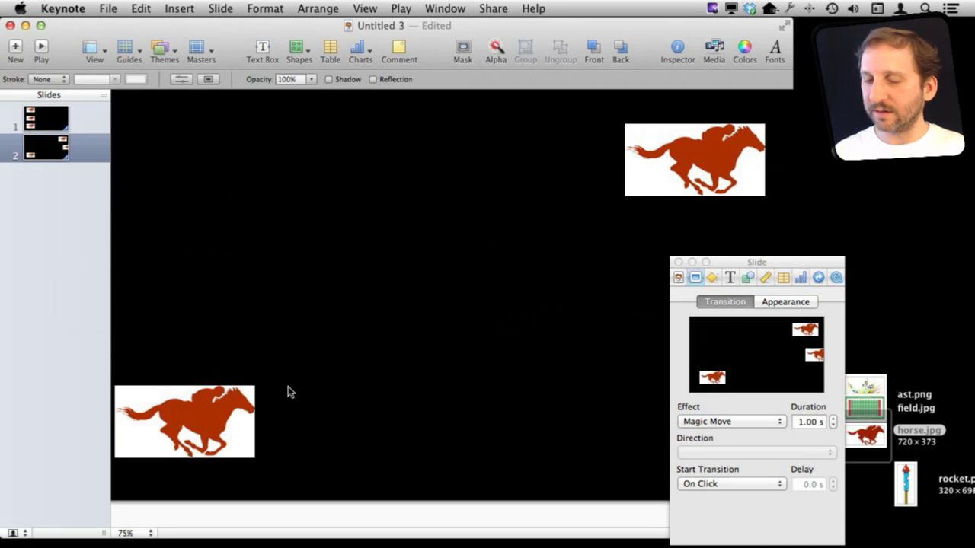
left_click_drag(191, 417, 556, 419)
left_click_drag(771, 263, 362, 255)
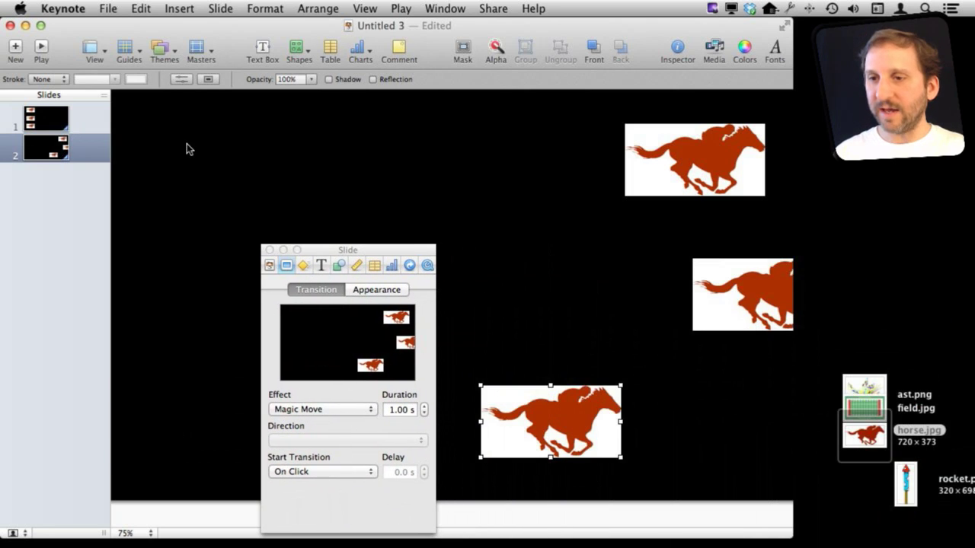
- Add a text box reading 'Winner!' on slide 2
left_click(258, 60)
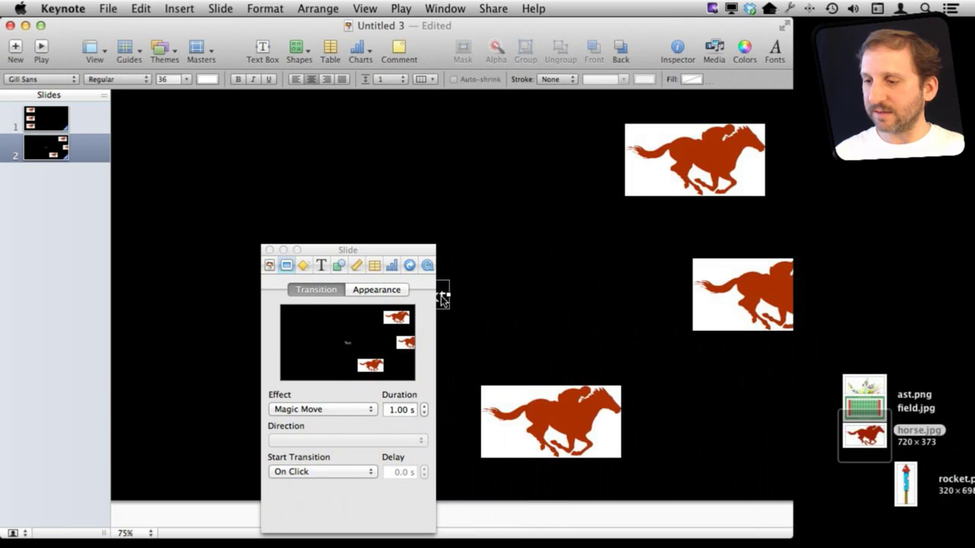
left_click_drag(442, 299, 630, 291)
double_click(614, 285)
type("W")
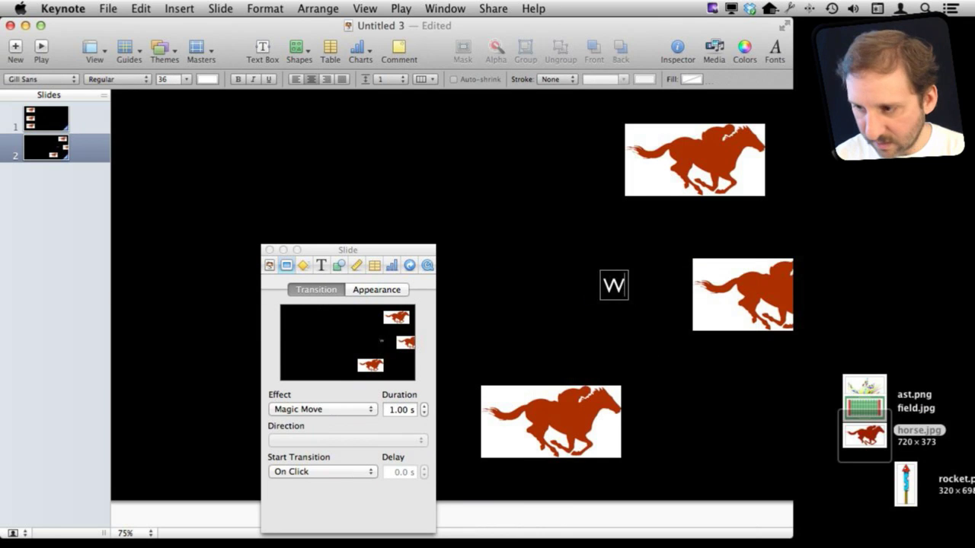
type("inner")
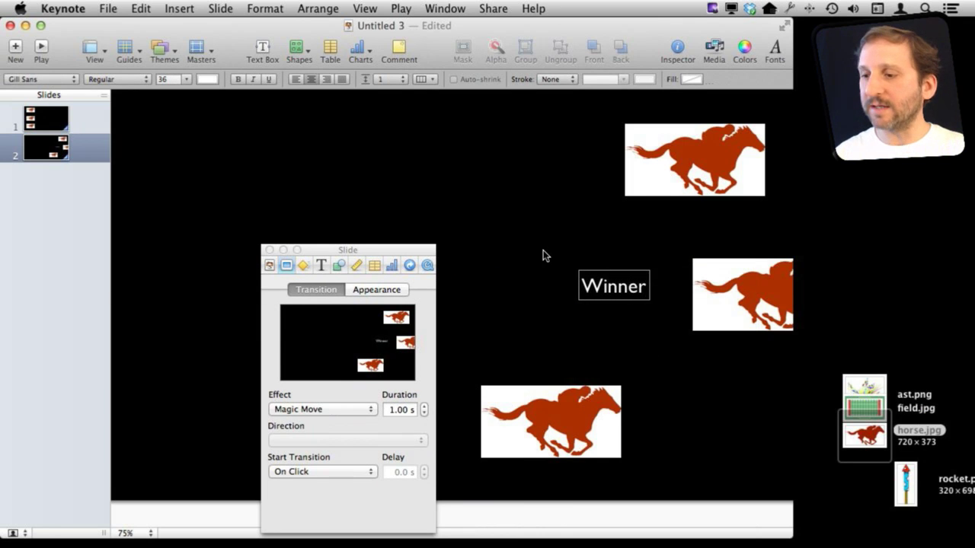
left_click(543, 249)
double_click(641, 289)
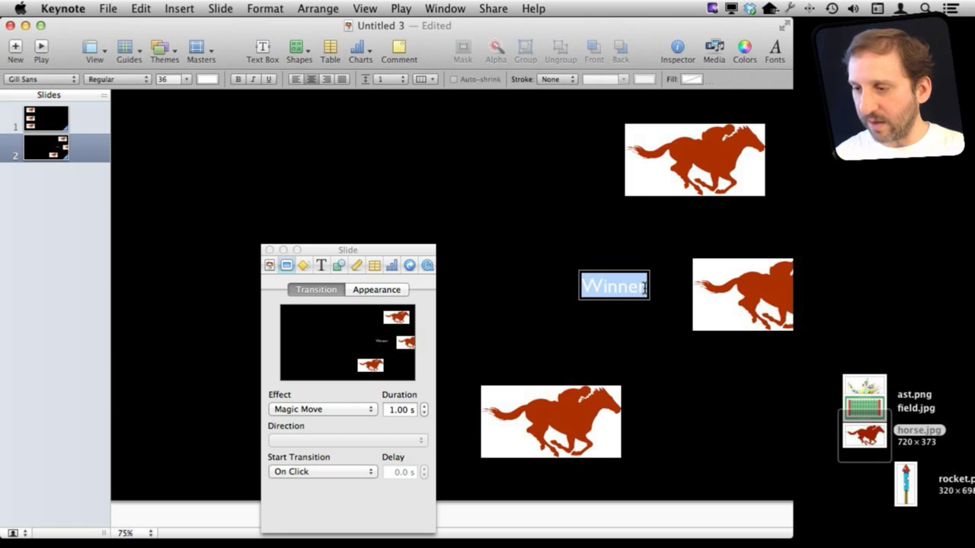
key("Right")
type("!")
key("Return")
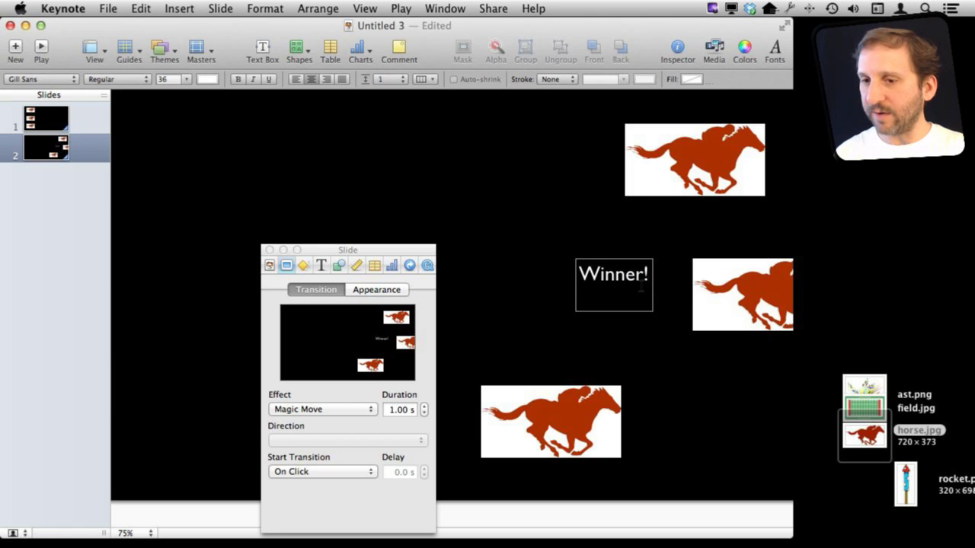
key("BackSpace")
left_click(537, 238)
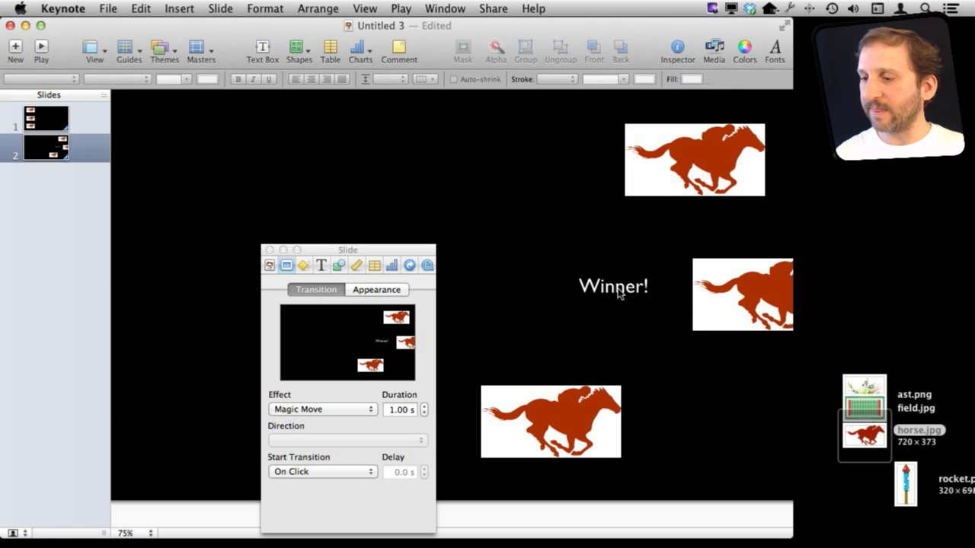
- Place Winner! beside the middle horse and play the slideshow to watch the Magic Move
left_click_drag(619, 294, 650, 300)
left_click_drag(349, 255, 356, 188)
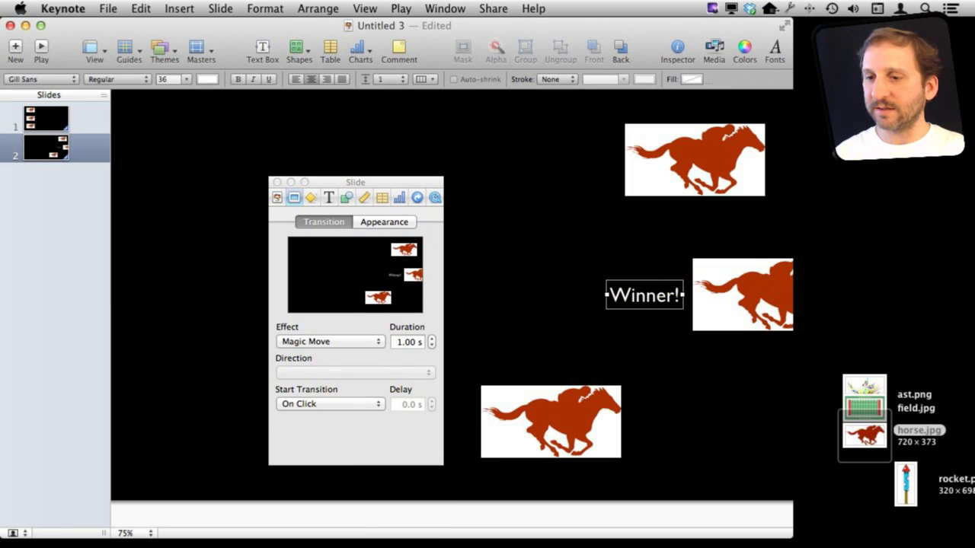
key("alt+super+p")
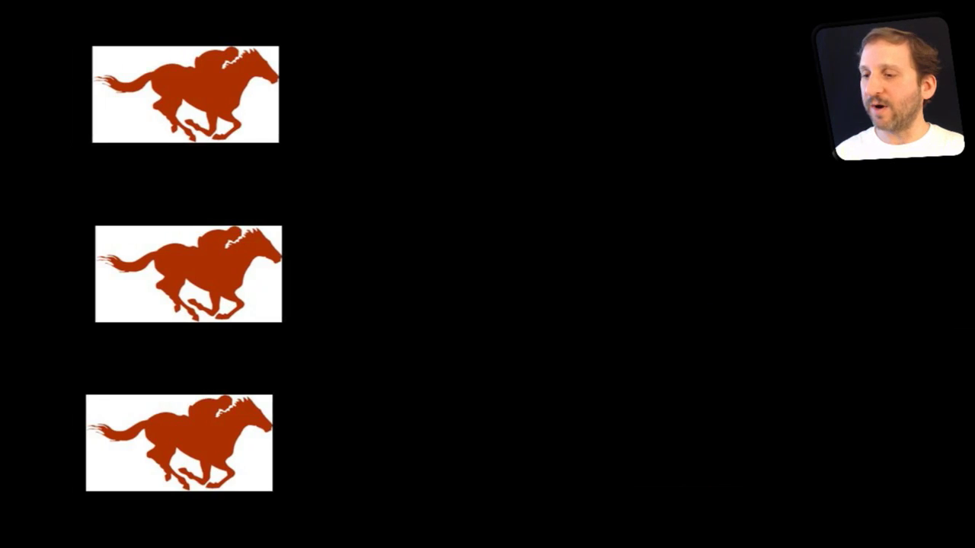
key("Escape")
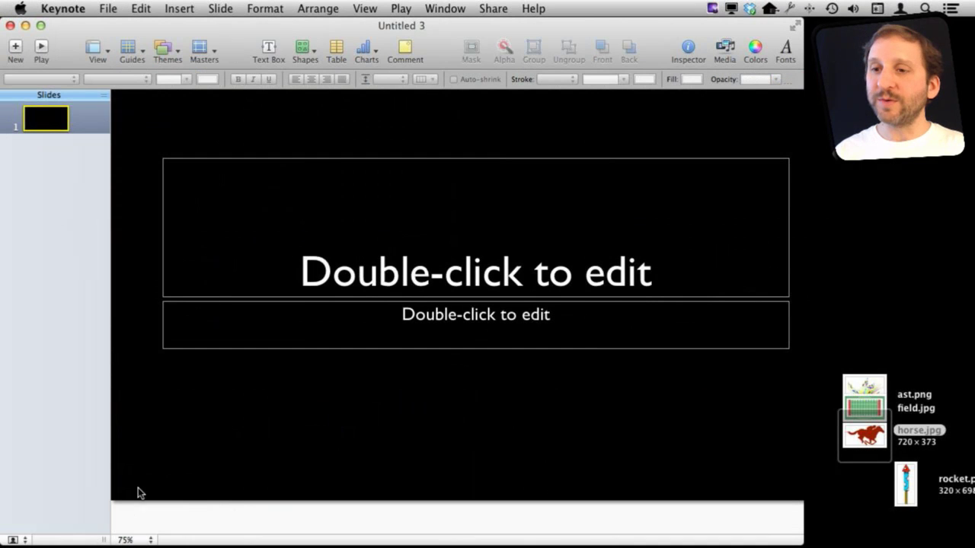
- Make the slide blank and place field.jpg, enlarged to fill the slide width
left_click(200, 52)
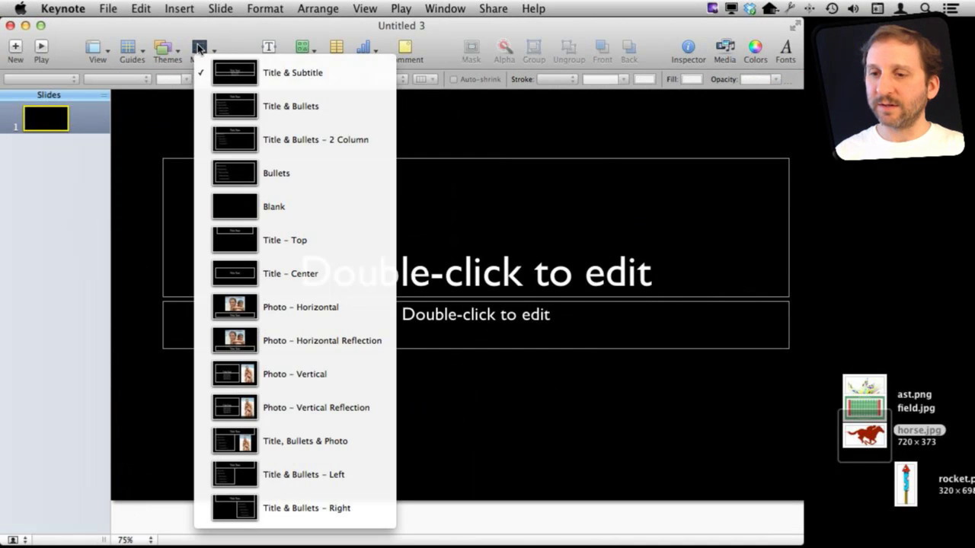
left_click(229, 205)
left_click_drag(862, 409, 329, 237)
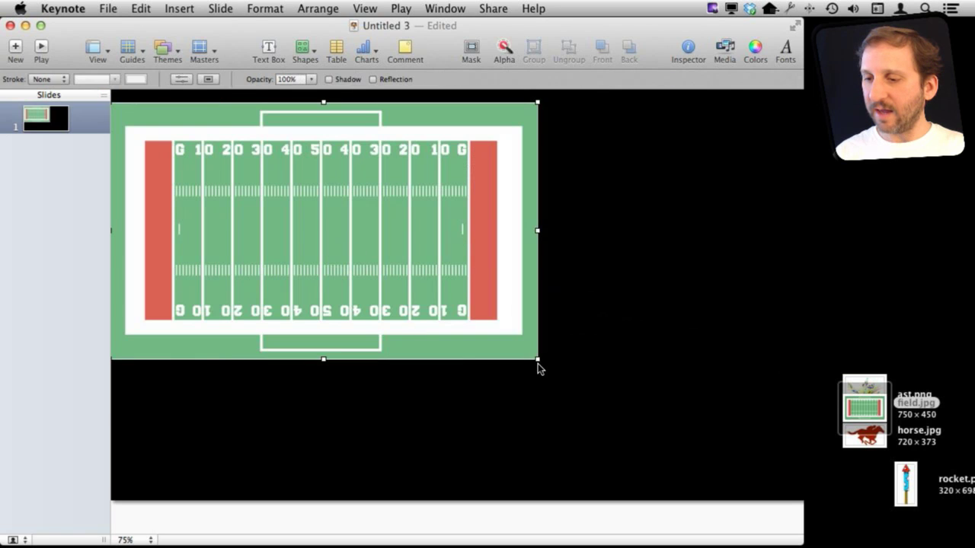
left_click_drag(538, 366, 786, 480)
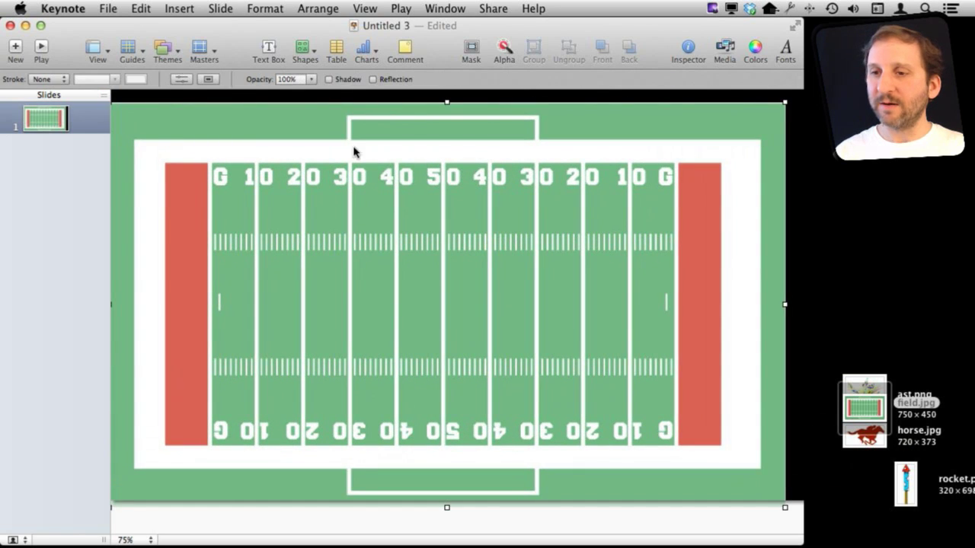
- Add a text box with an X at size 64, coloured black
left_click(268, 50)
double_click(485, 299)
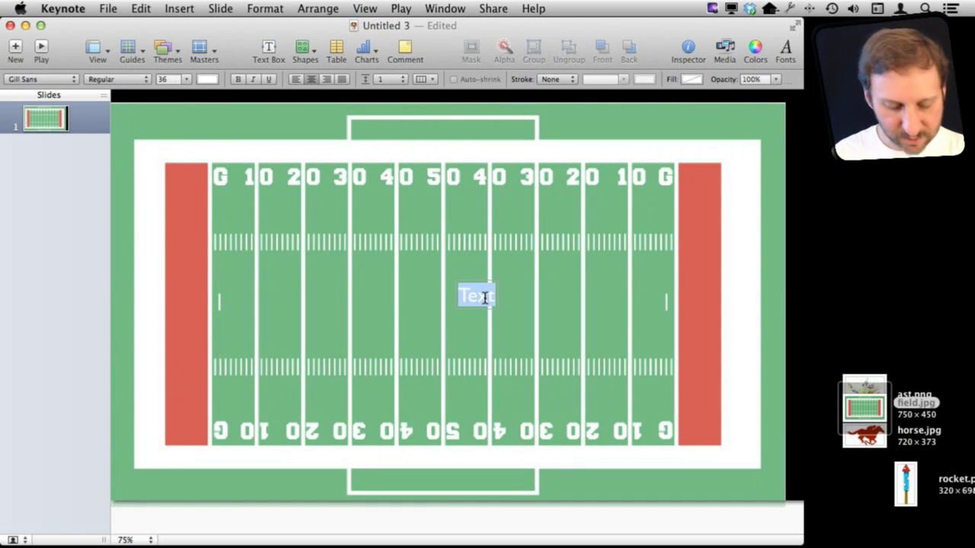
type("X")
key("super+a")
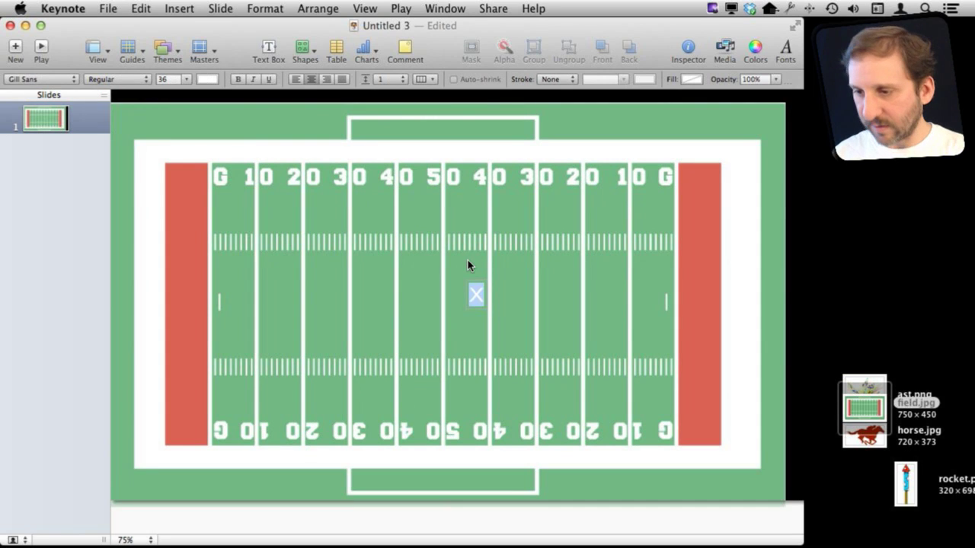
key("super+t")
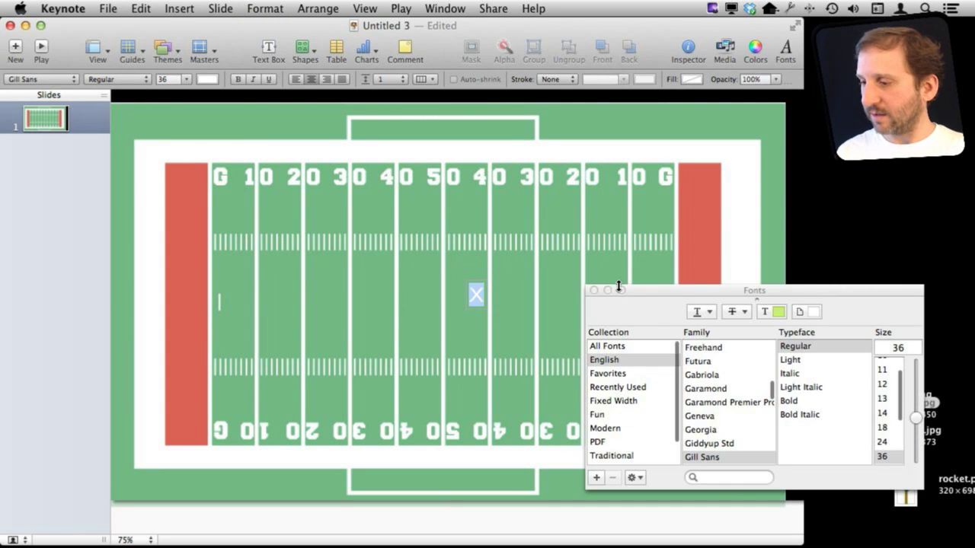
scroll(886, 419, "down", 2)
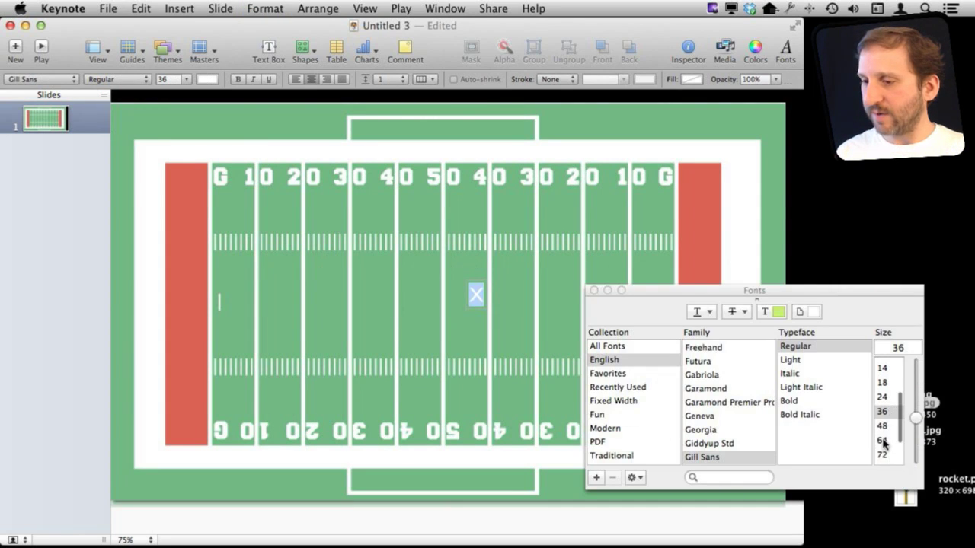
left_click(881, 441)
left_click(593, 290)
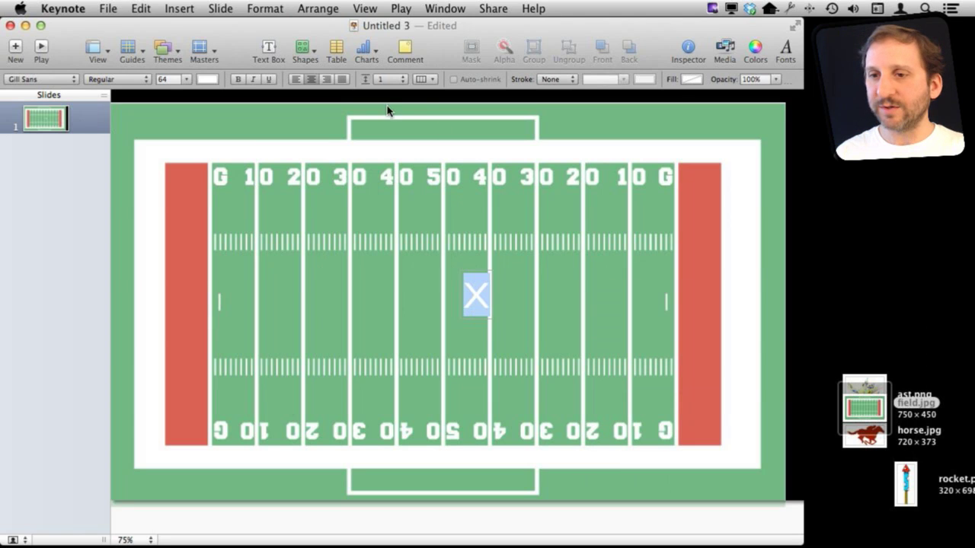
left_click(206, 79)
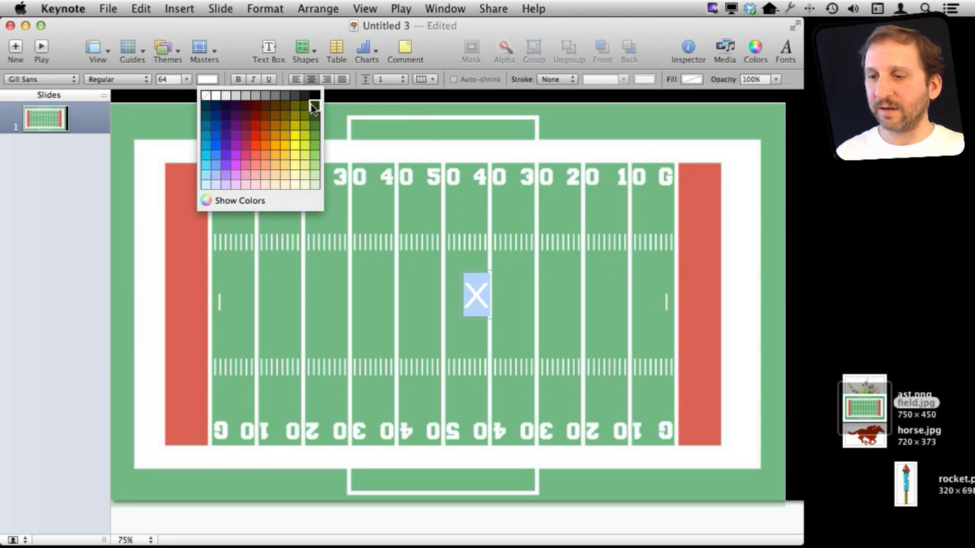
left_click(313, 96)
key("Escape")
- Shift the X to the left of the field, retype one mark as O, and copy the O below it at mid-field
left_click_drag(474, 299, 439, 233)
double_click(439, 233)
type("O")
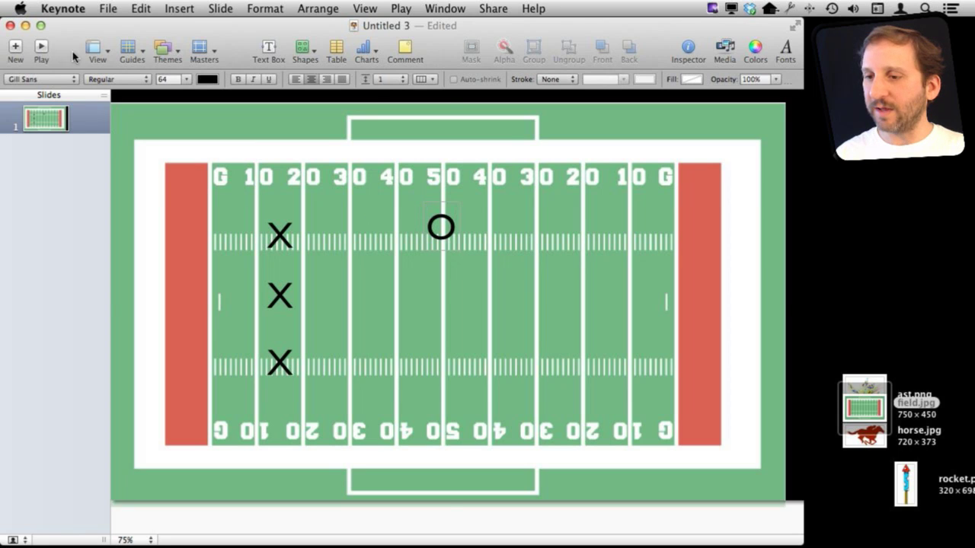
key("Escape")
left_click_drag(446, 227, 449, 374, "alt")
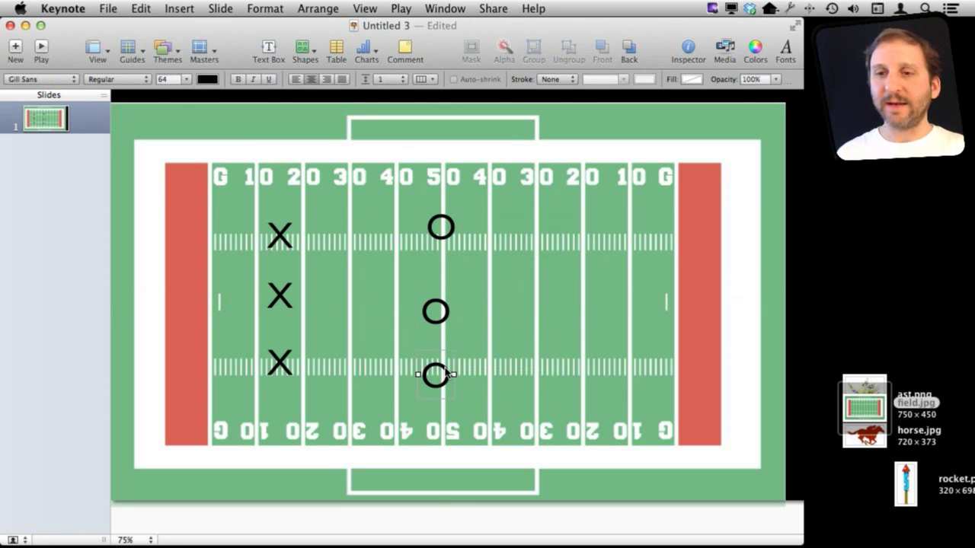
- Duplicate the field slide and drag all three X's and three O's into a tight cluster
right_click(50, 124)
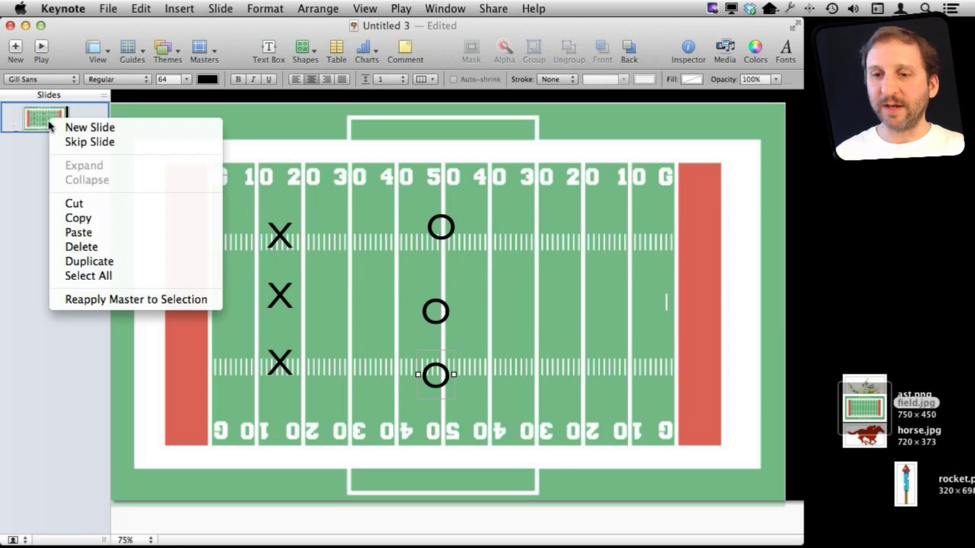
left_click(85, 261)
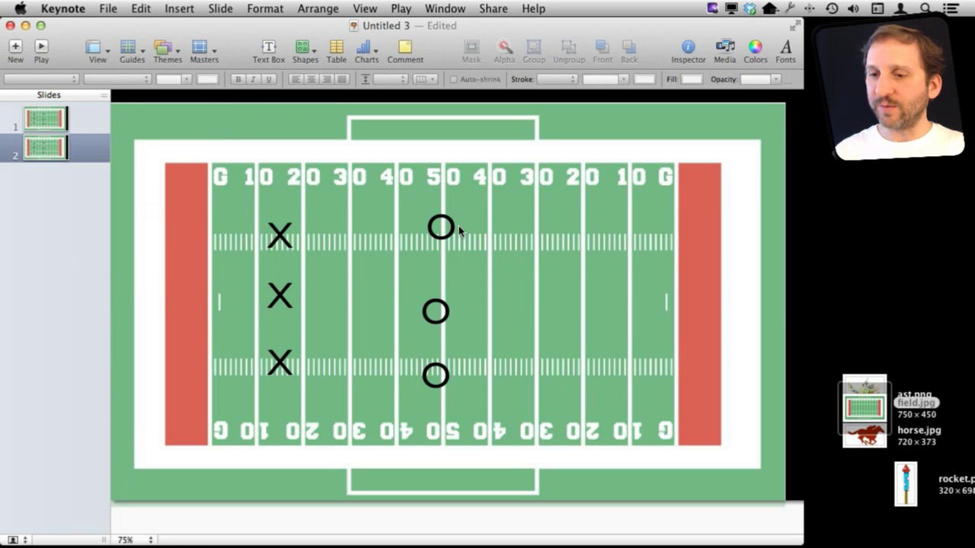
left_click_drag(280, 238, 364, 227)
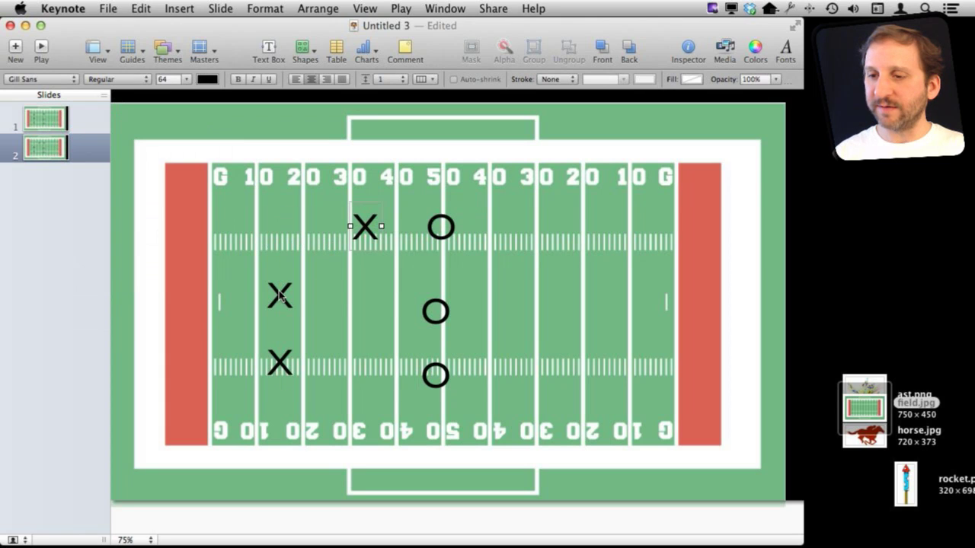
left_click_drag(278, 297, 332, 222)
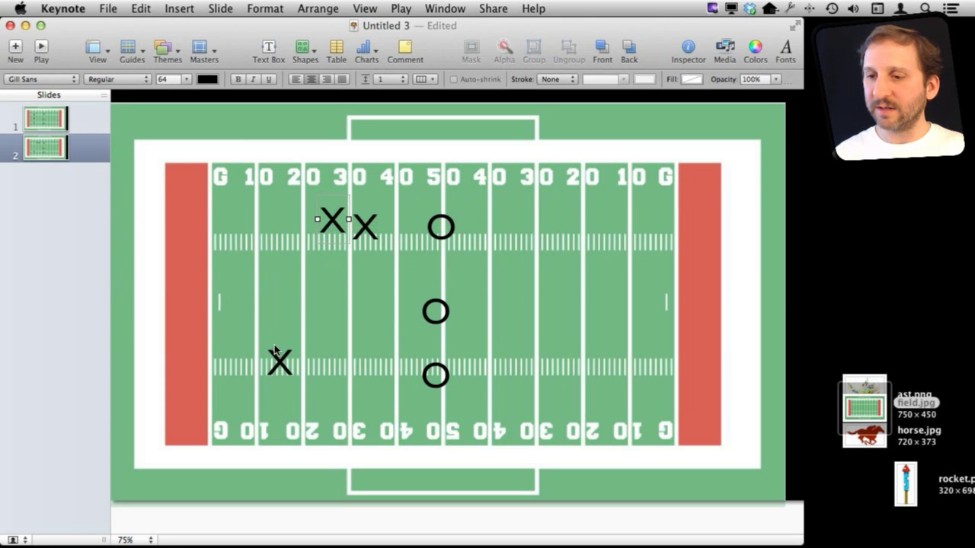
left_click_drag(279, 363, 361, 259)
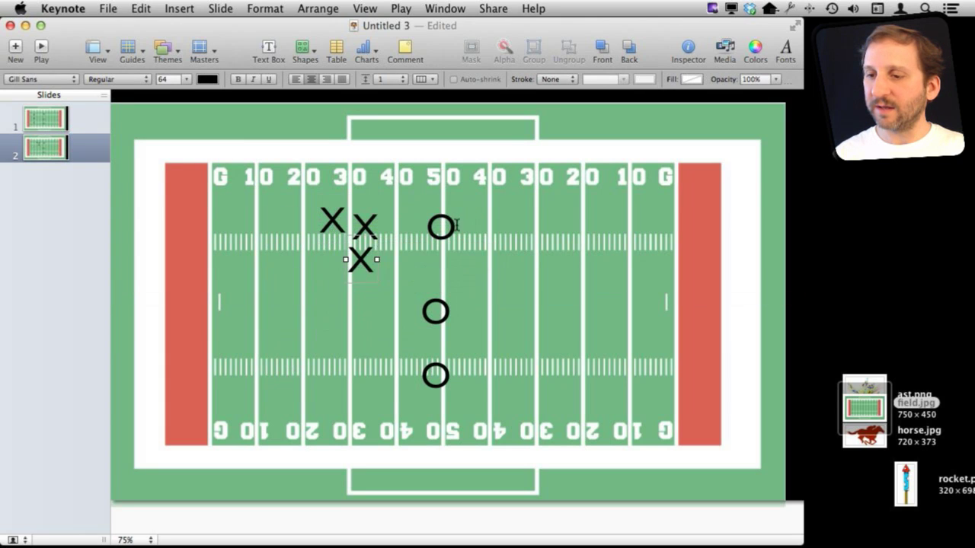
left_click_drag(444, 217, 402, 198)
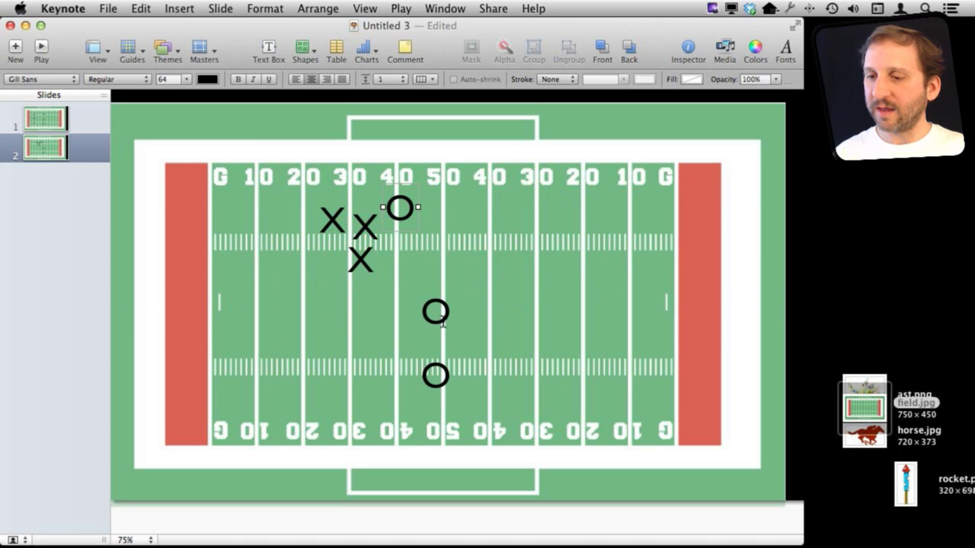
left_click_drag(447, 308, 414, 266)
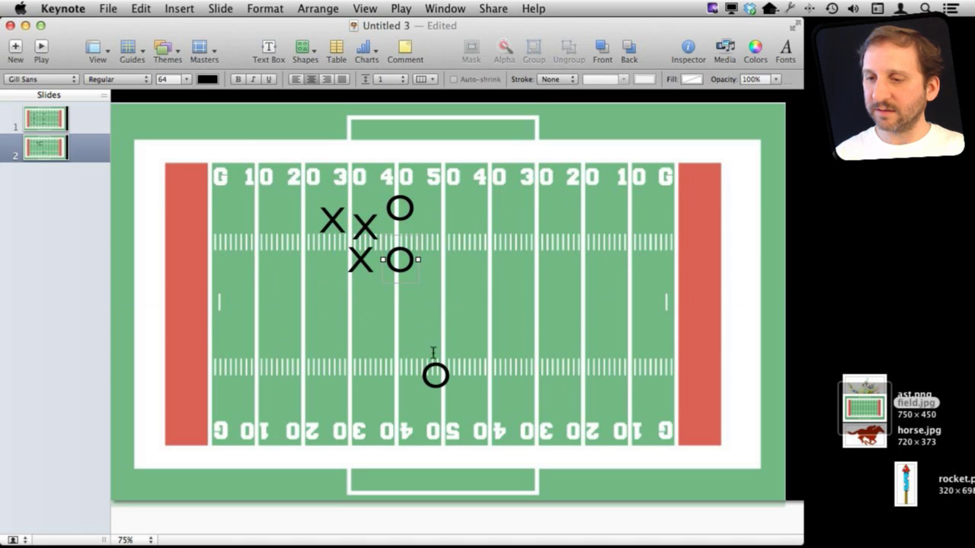
left_click_drag(433, 364, 329, 294)
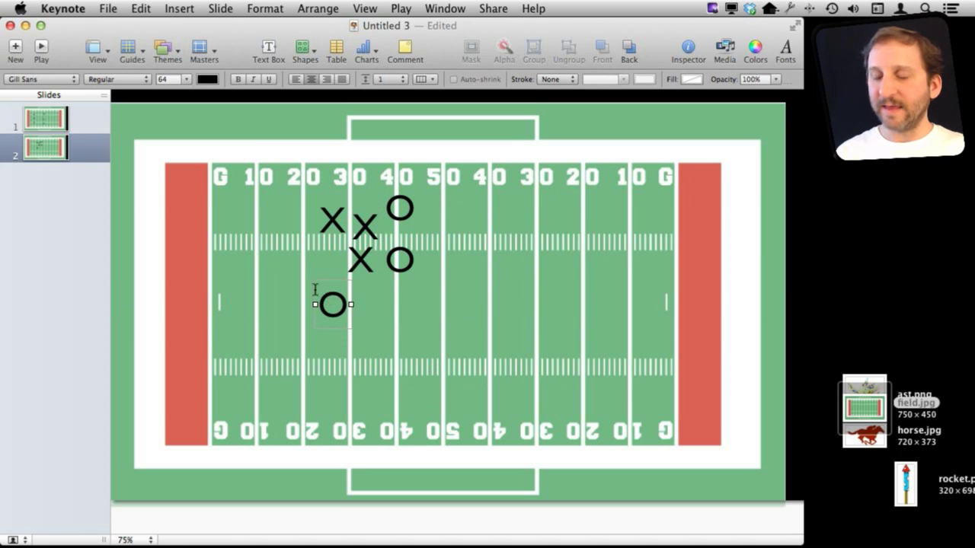
- Set field slide 1's transition to Magic Move, starting on click, with a 2.00 s duration
left_click(54, 119)
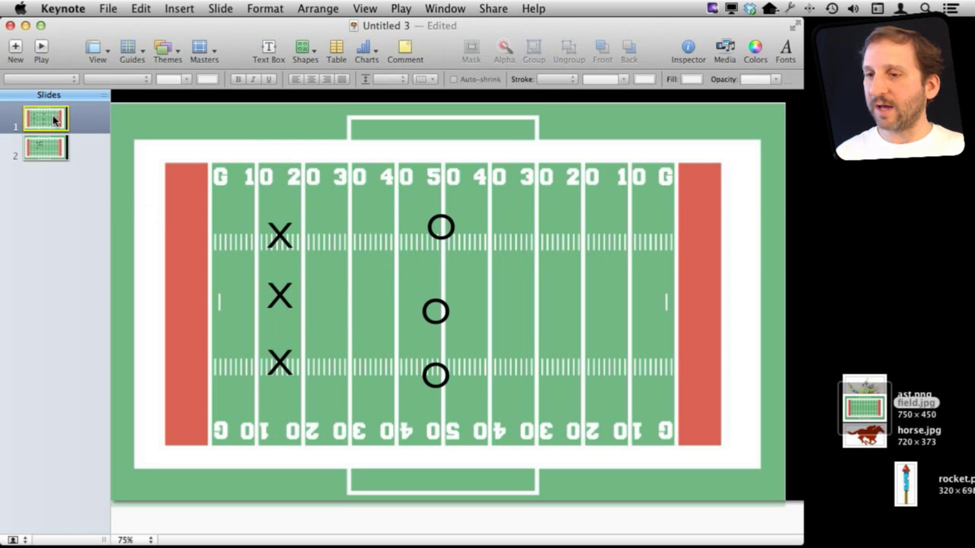
left_click(687, 51)
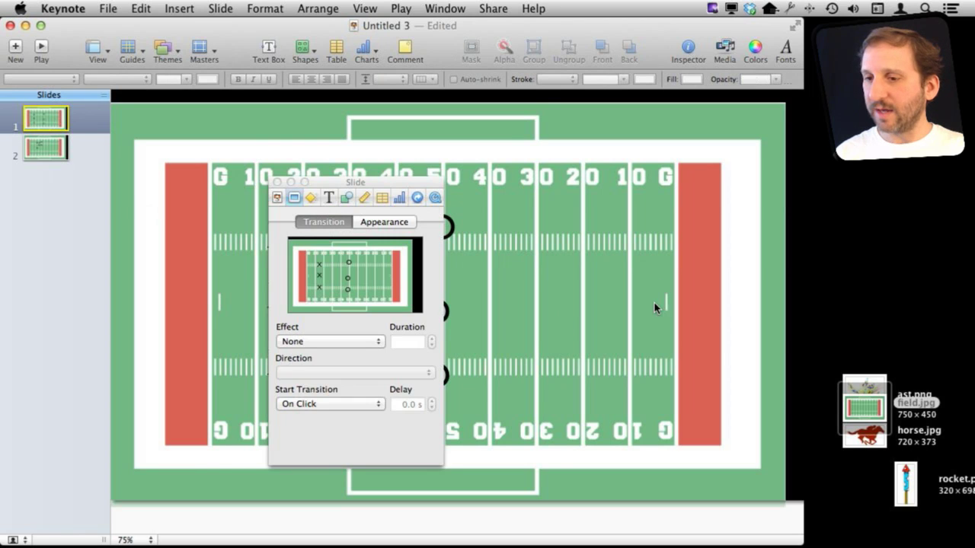
left_click_drag(362, 185, 705, 245)
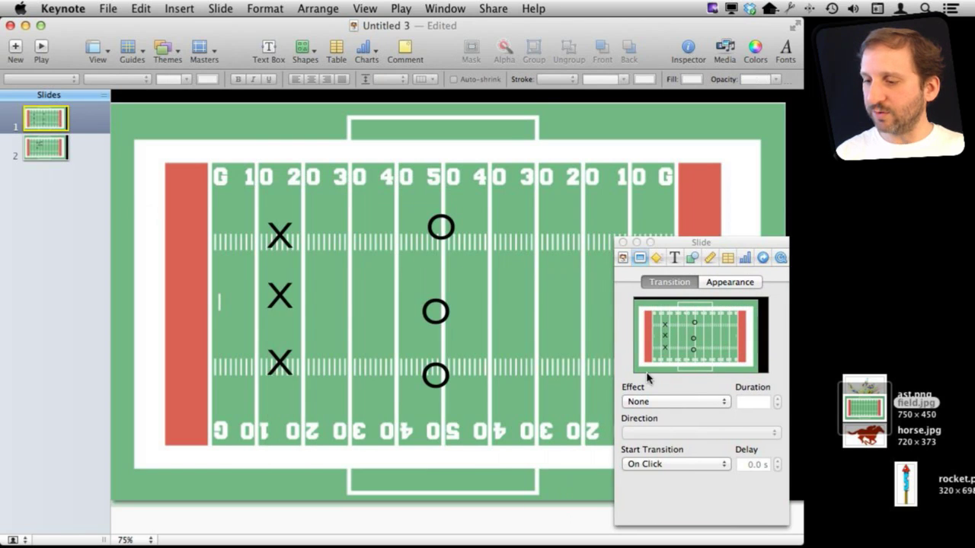
left_click(655, 402)
left_click(659, 436)
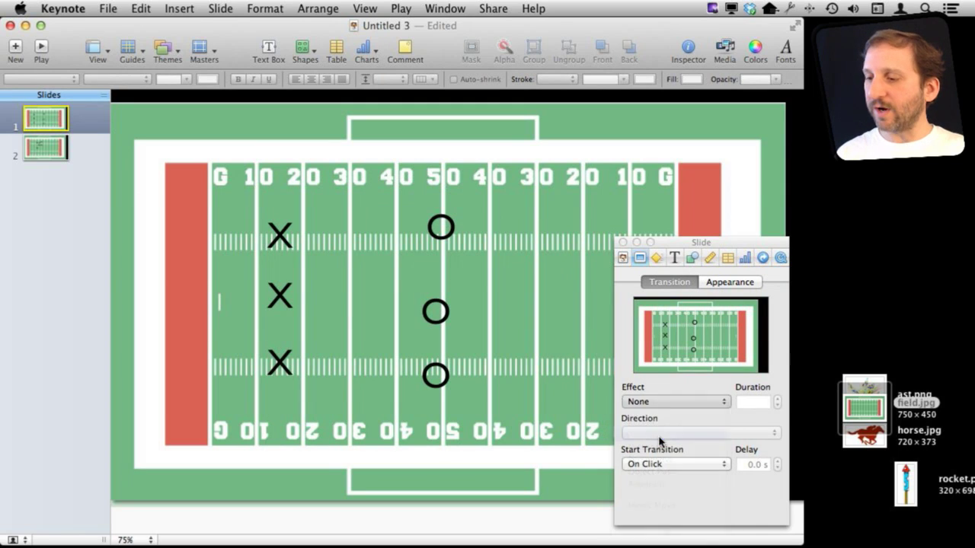
left_click(686, 358)
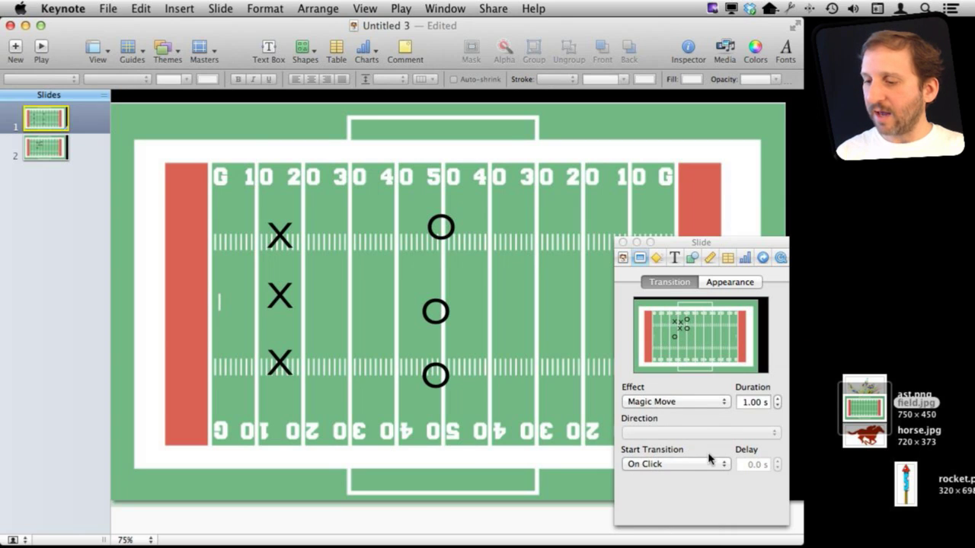
left_click(677, 466)
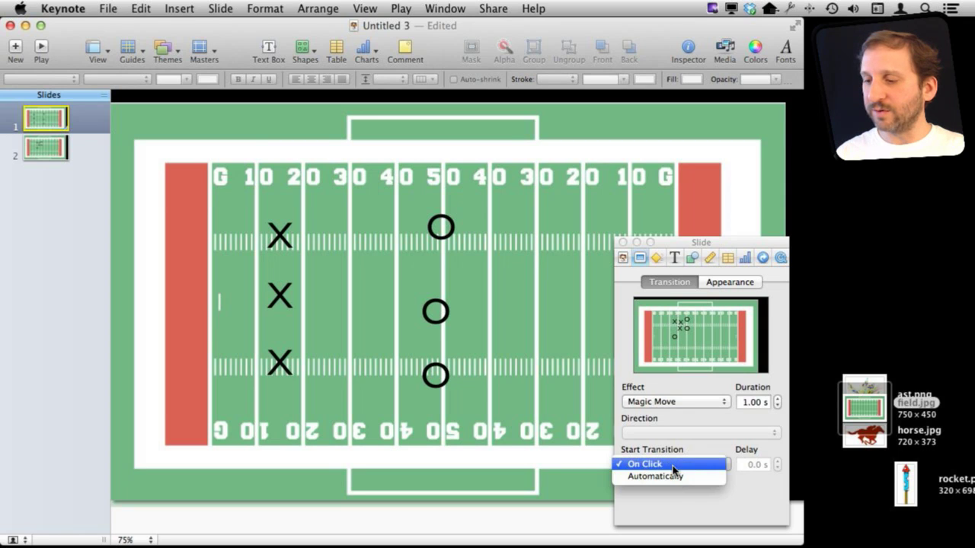
left_click(676, 425)
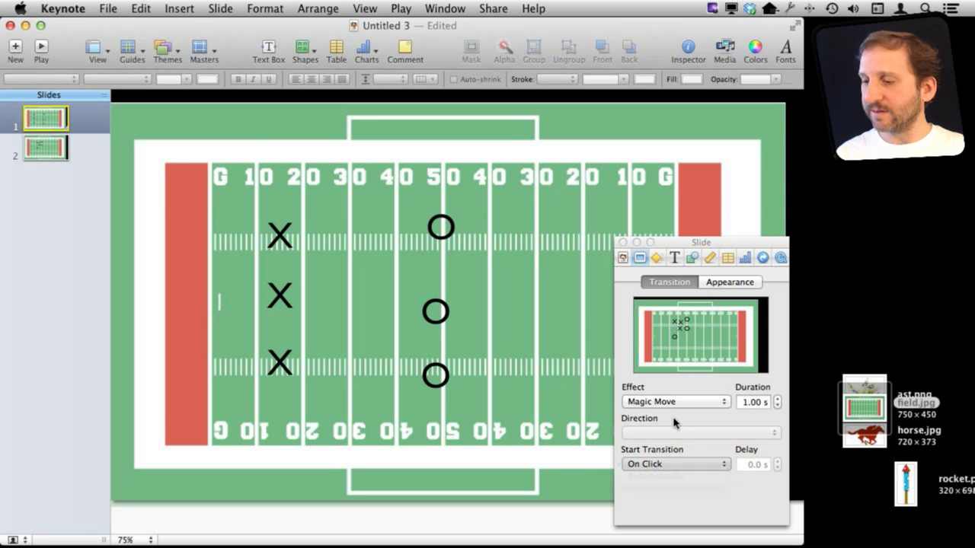
left_click(777, 398)
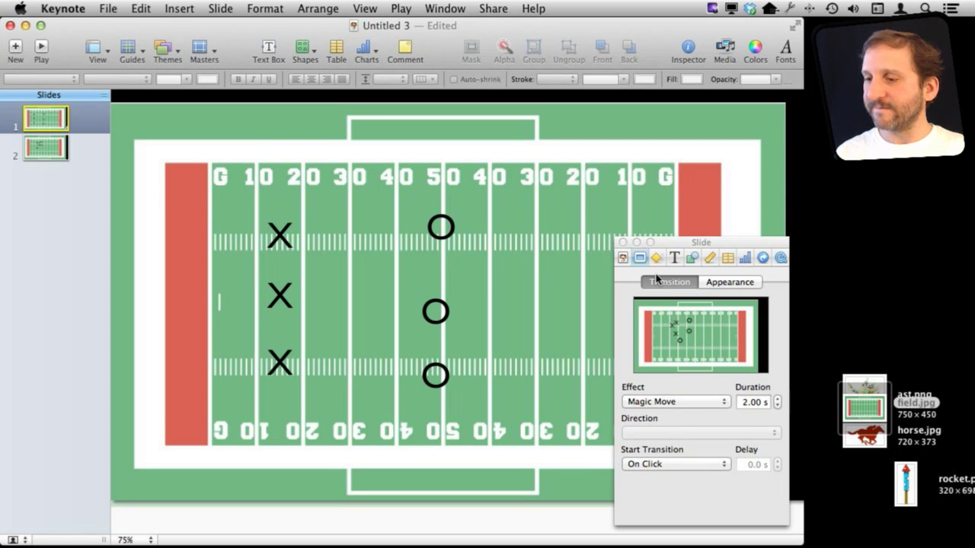
left_click(622, 242)
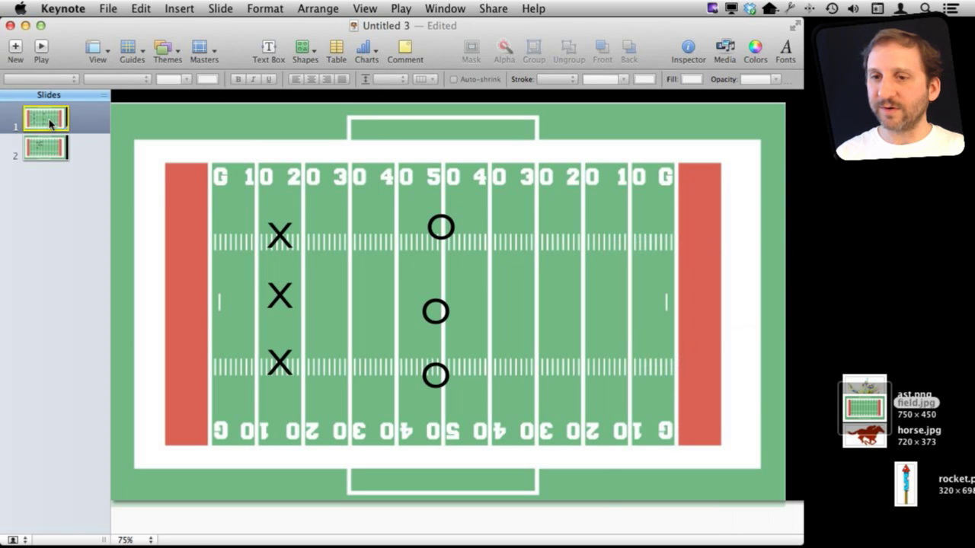
- Play the slideshow, advance through the Magic Move into the cluster, then exit to slide 2
key("super+alt+p")
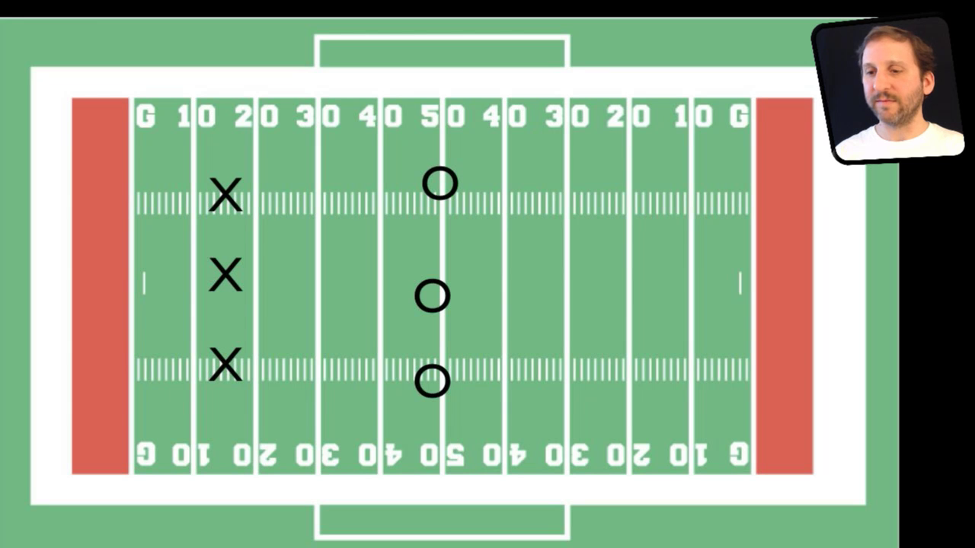
key("space")
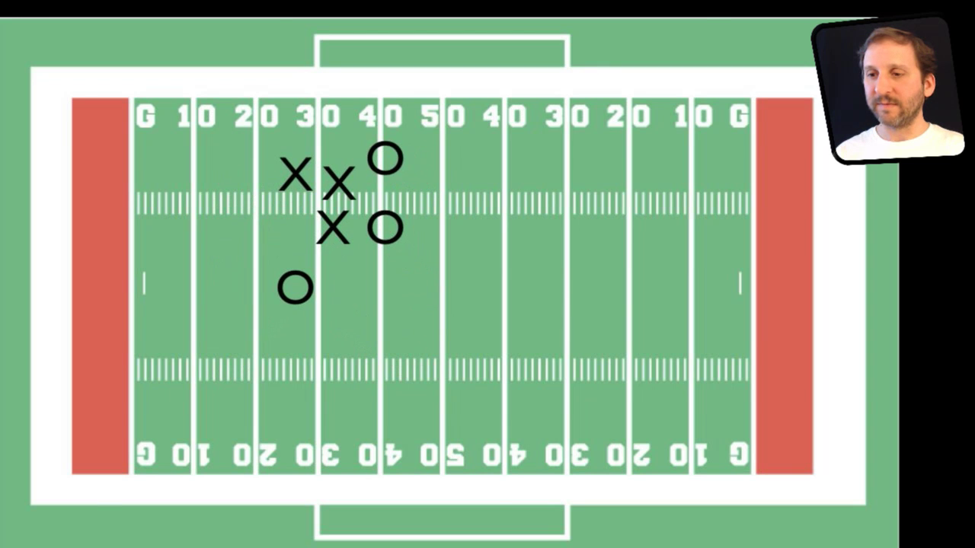
key("Escape")
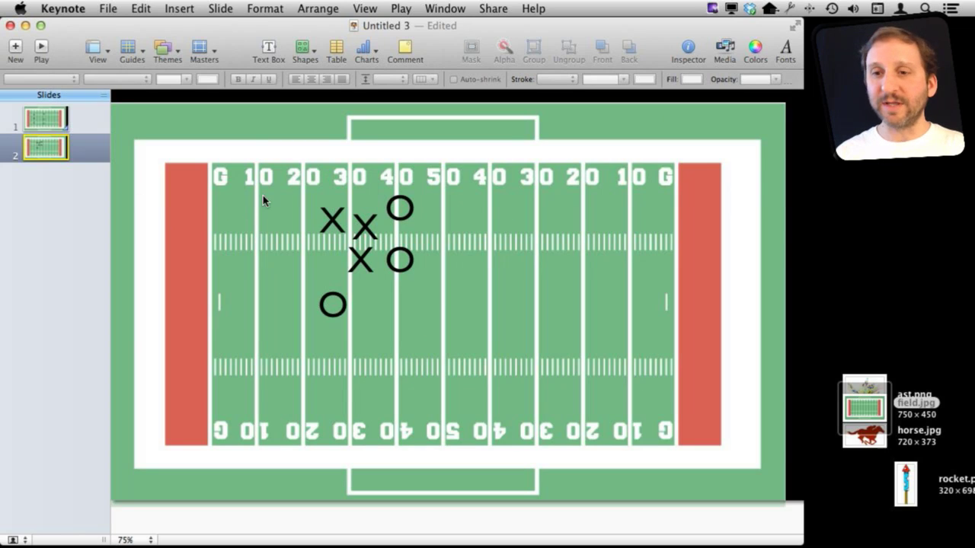
- Duplicate the football play slide and move the copy's Os up onto the Xs
right_click(46, 152)
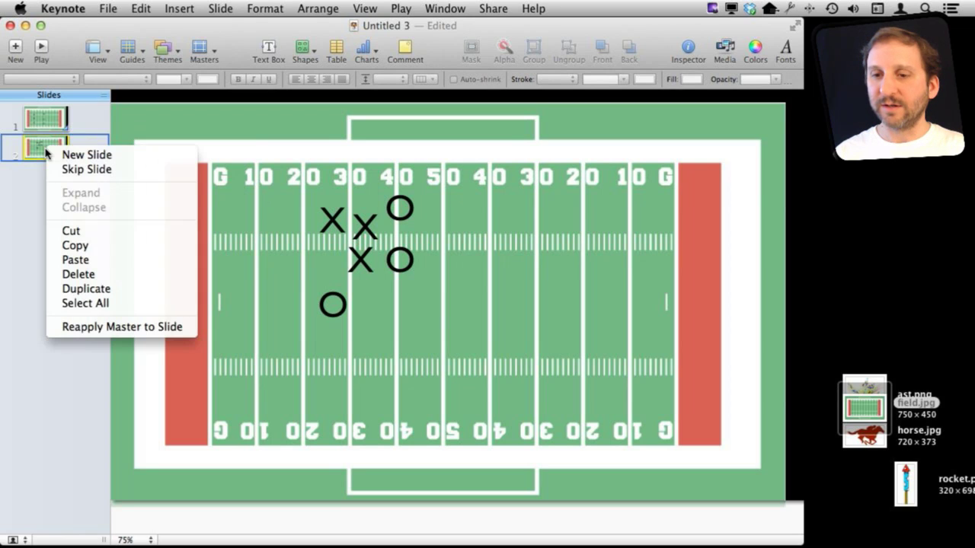
left_click(76, 293)
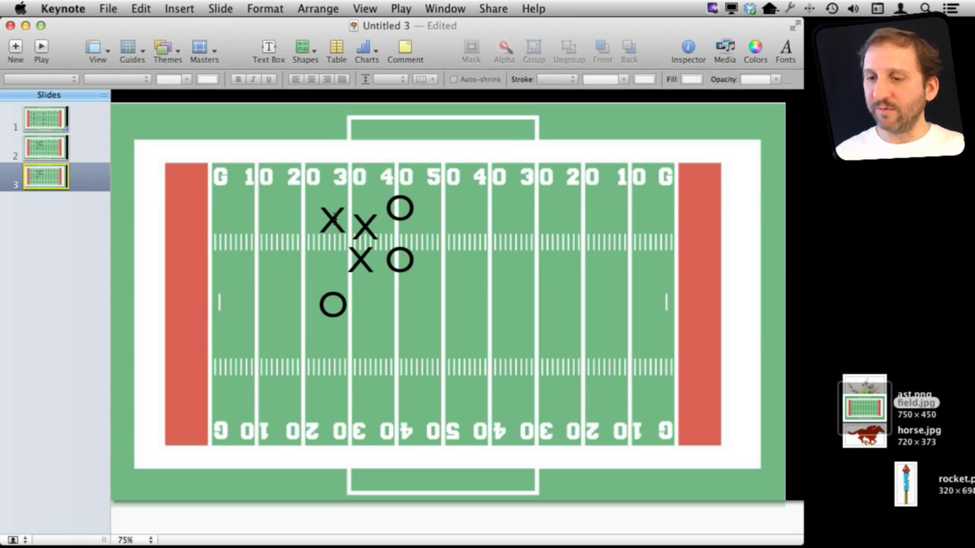
left_click_drag(341, 300, 281, 231)
left_click_drag(394, 256, 358, 258)
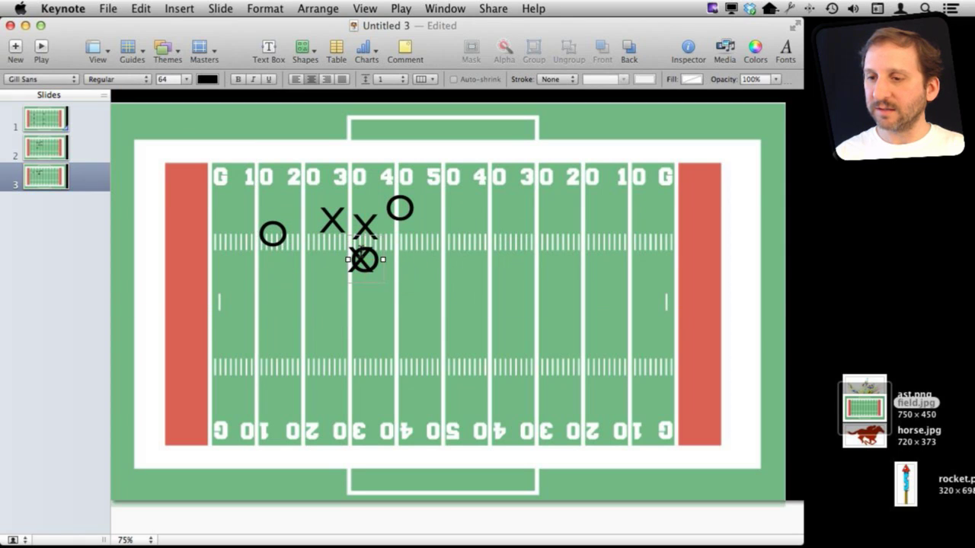
mouse_move(397, 207)
left_mouse_down()
mouse_move(364, 226)
mouse_move(336, 219)
mouse_move(416, 204)
left_mouse_up()
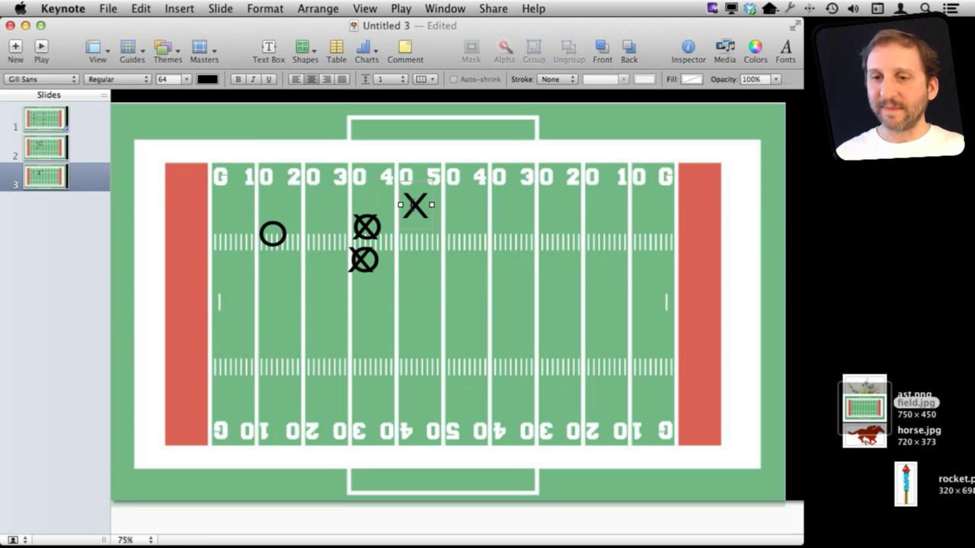
- Give the original play slide (slide 2) a Magic Move transition
left_click(61, 158)
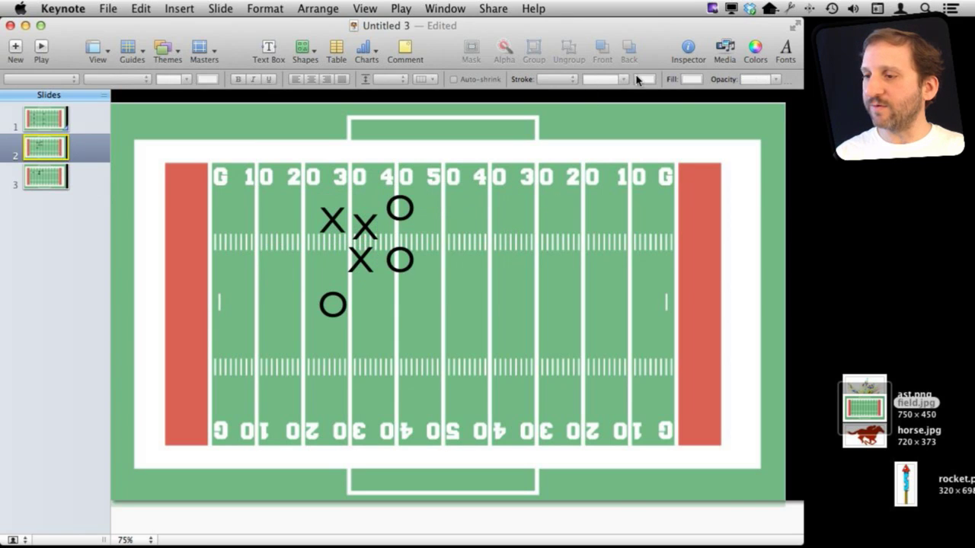
left_click(687, 49)
left_click(653, 402)
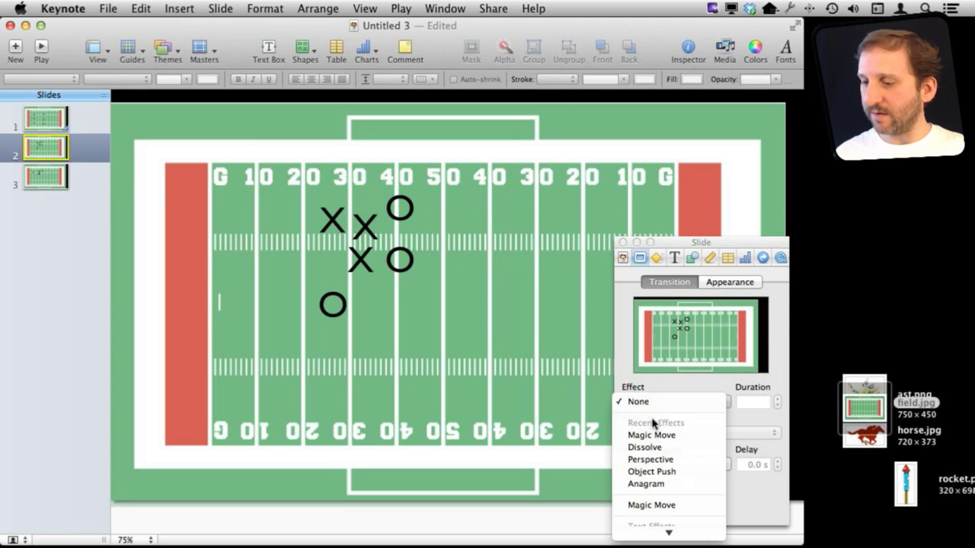
left_click(636, 434)
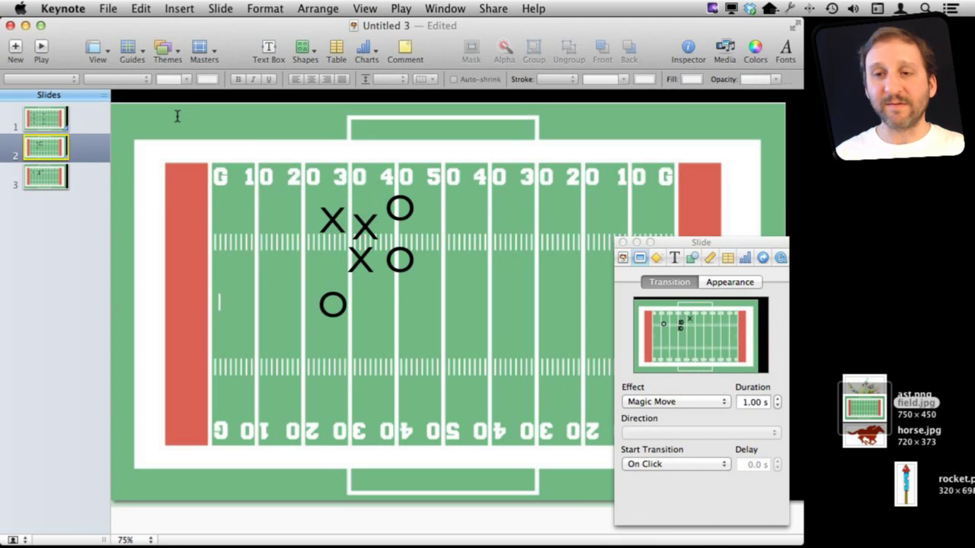
- Preview the play as a slideshow from slide 2, then exit back to editing
key("alt+super+p")
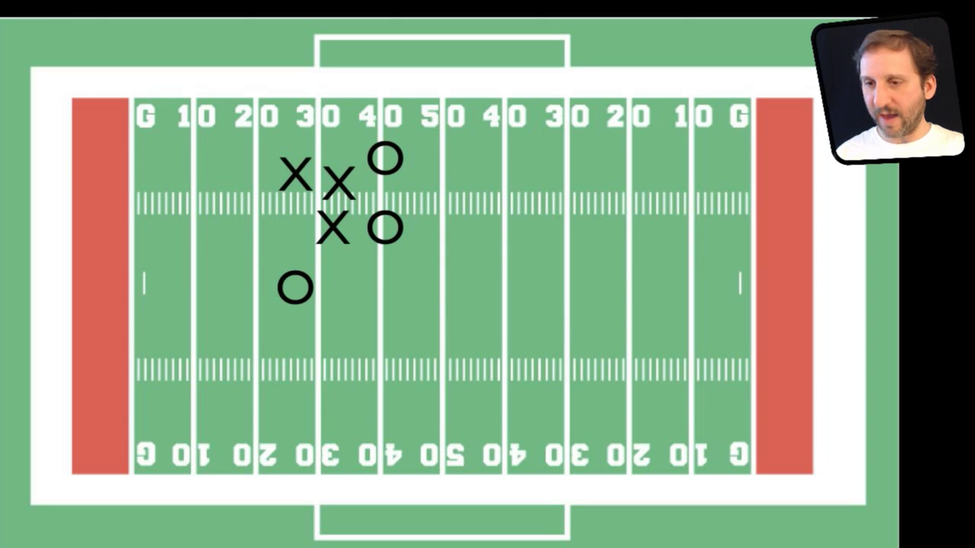
key("Right")
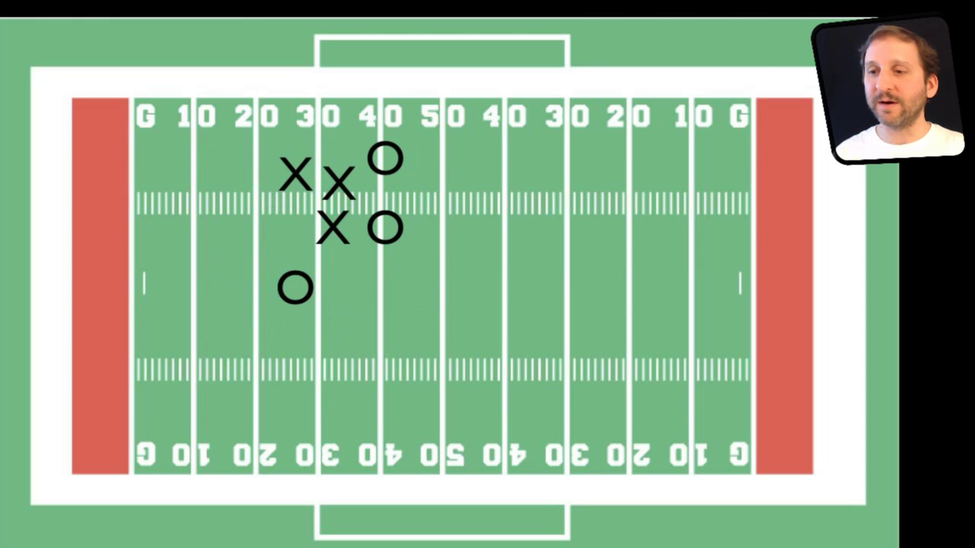
key("Right")
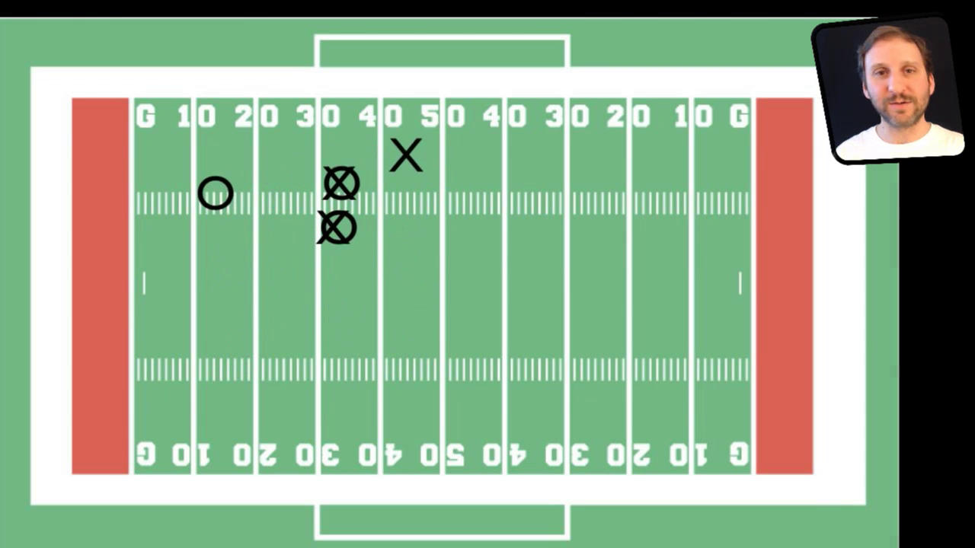
key("Escape")
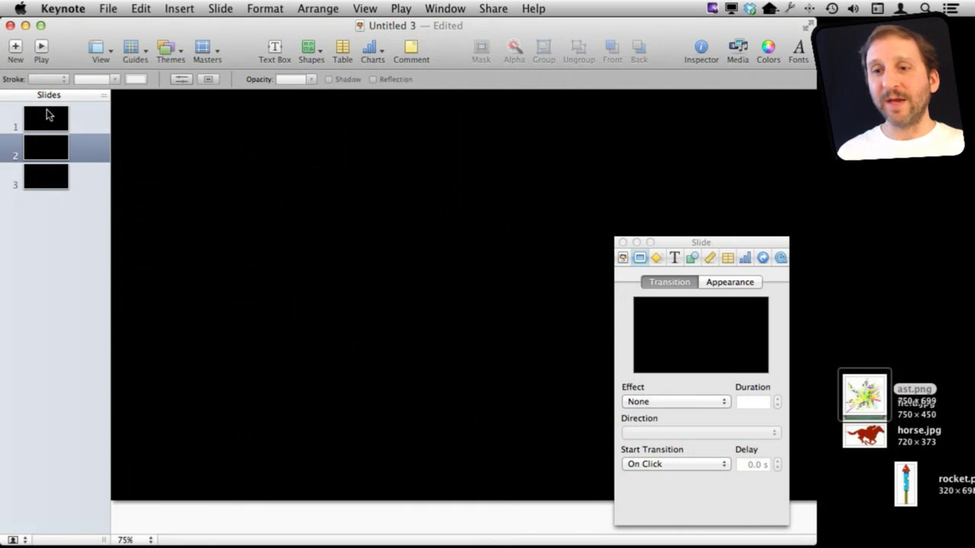
- Place rocket.png on slide 2, shrink it to about half and centre it higher
left_click(25, 119)
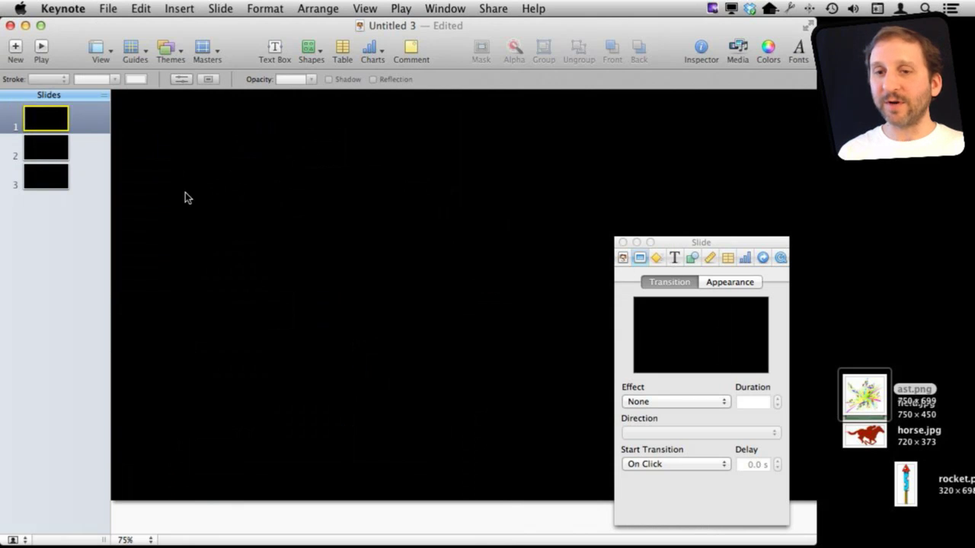
left_click(50, 155)
left_click_drag(905, 484, 442, 277)
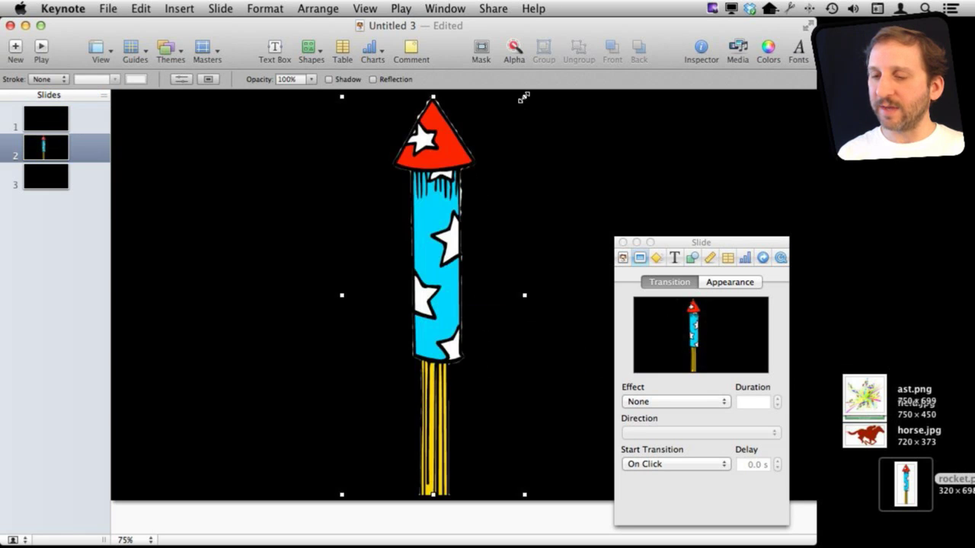
left_click_drag(524, 98, 434, 294)
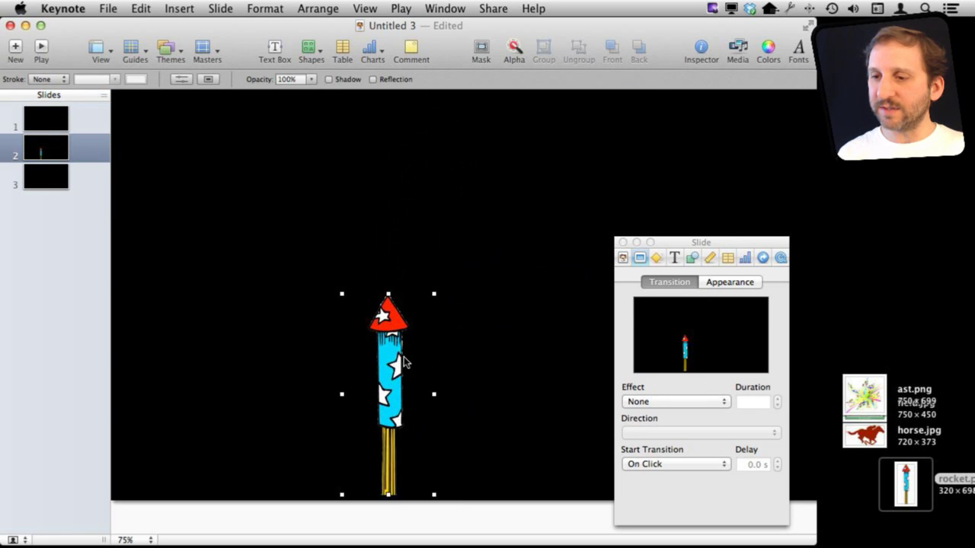
left_click_drag(404, 357, 461, 225)
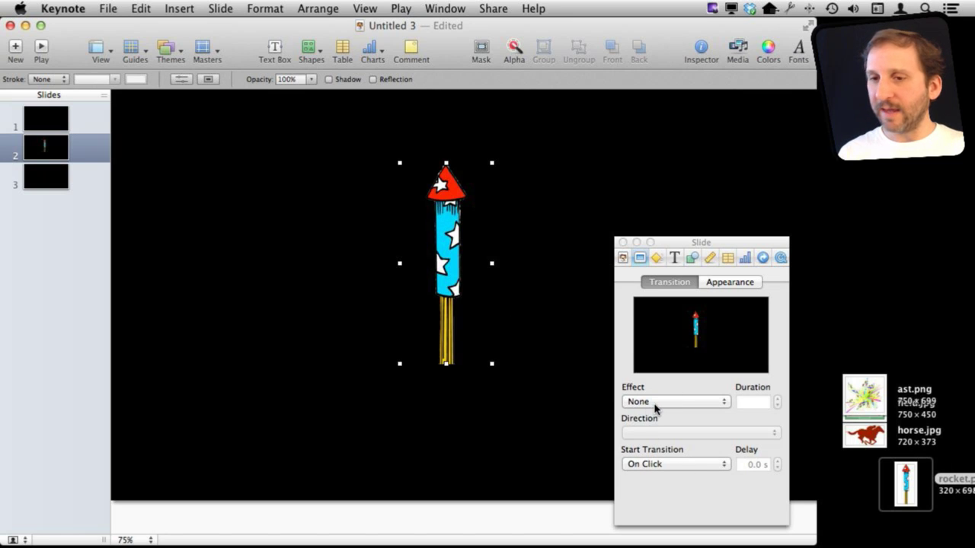
- Give slide 1 a Push transition going bottom to top
left_click(63, 128)
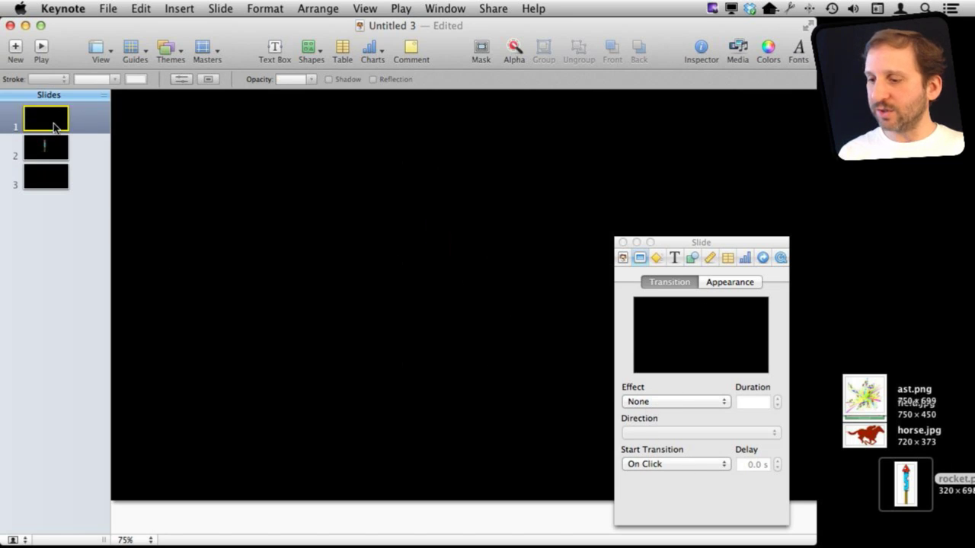
left_click(678, 404)
mouse_move(669, 529)
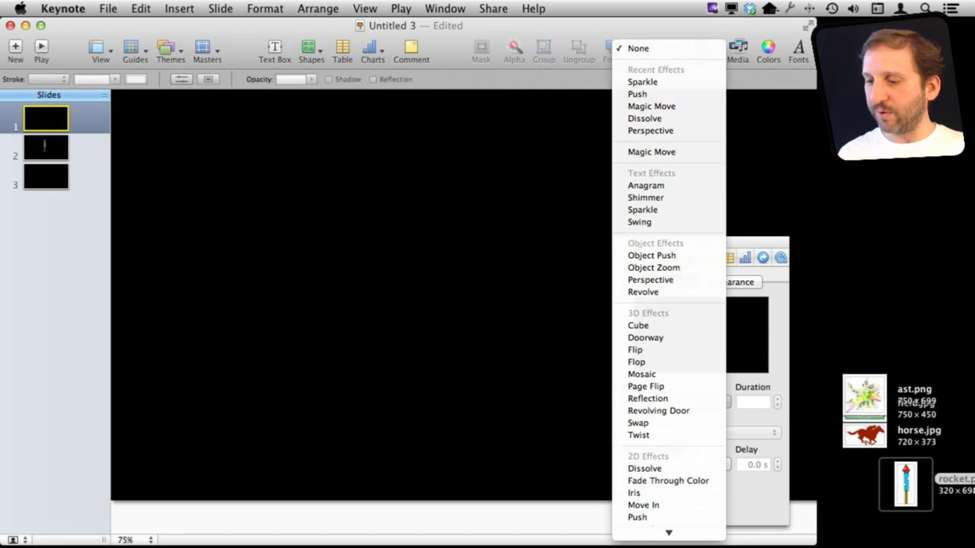
left_click(645, 497)
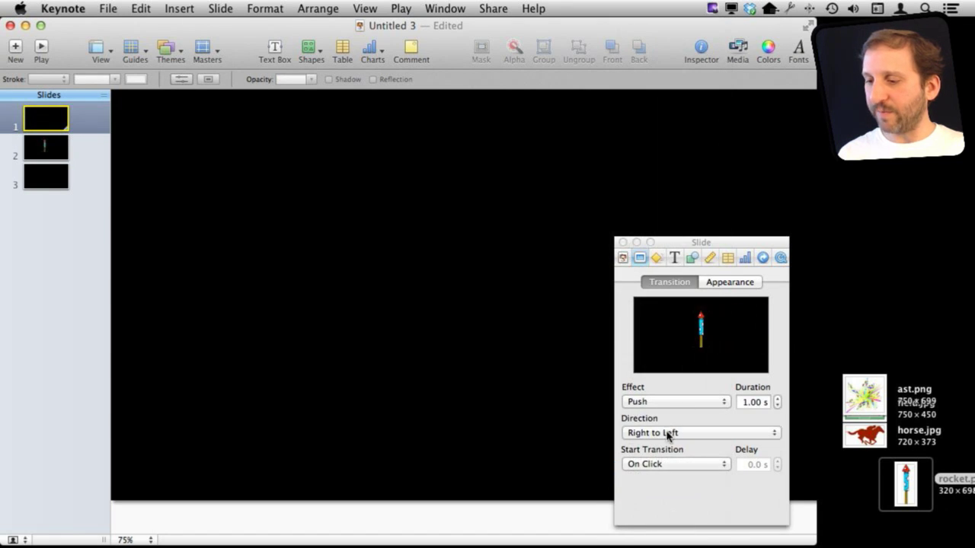
left_click(668, 433)
left_click(665, 457)
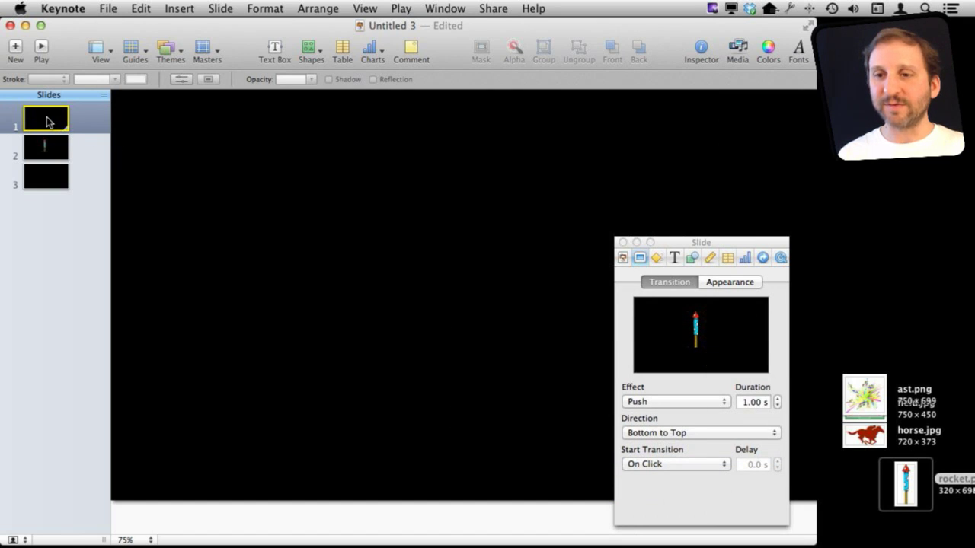
left_click(51, 154)
- Add the ast.png starburst to slide 3, shrunk and moved up and left
left_click(48, 183)
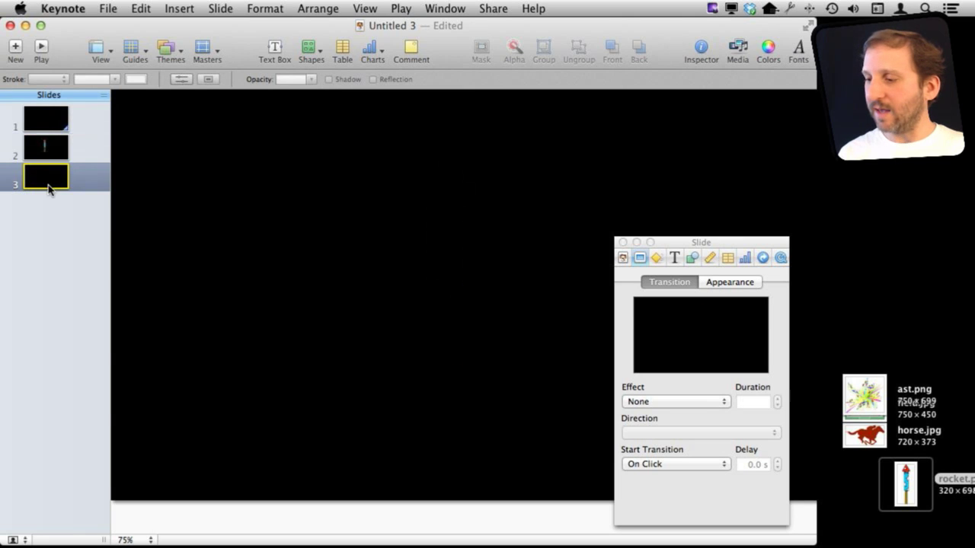
left_click_drag(848, 409, 519, 177)
left_click_drag(609, 206, 438, 191)
left_click_drag(381, 221, 441, 223)
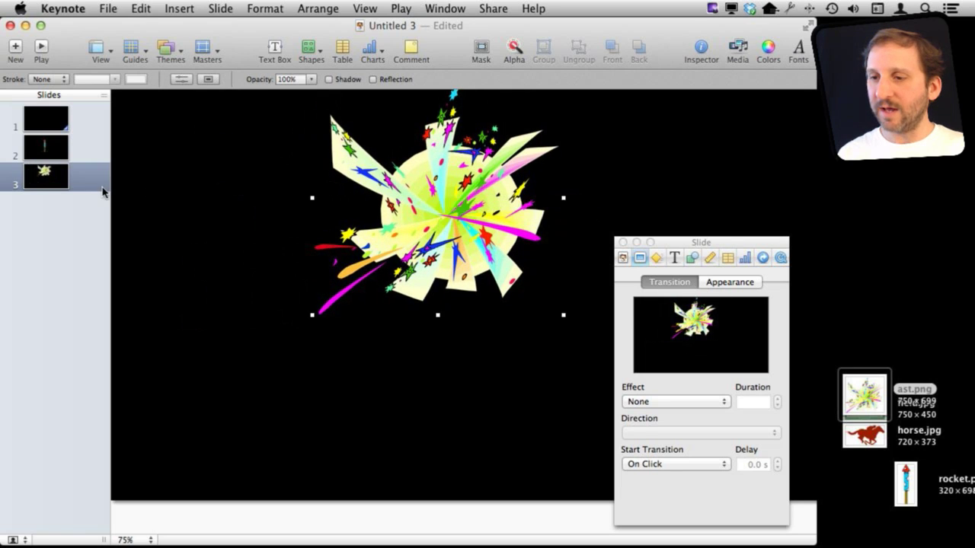
left_click(51, 152)
left_click(46, 179)
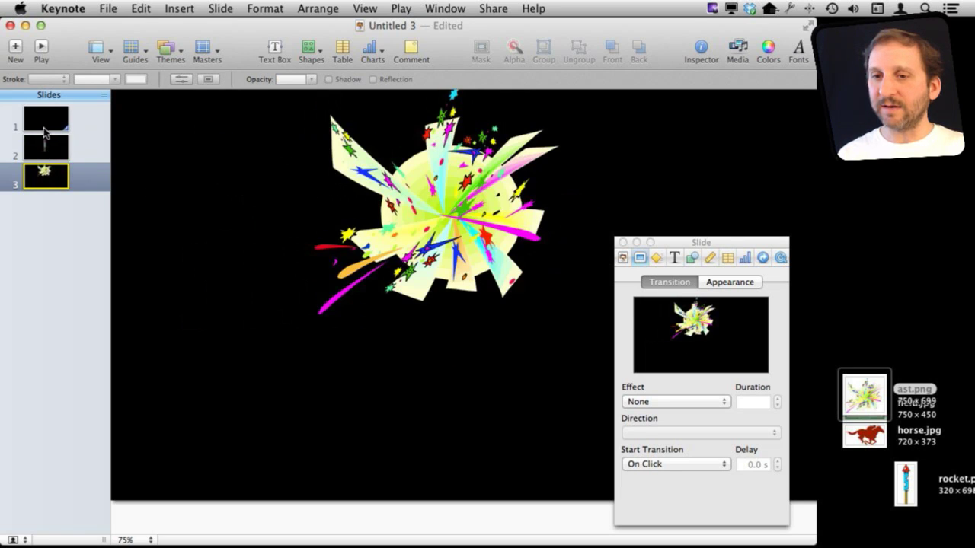
- Set the rocket slide's transition to start automatically
left_click(45, 158)
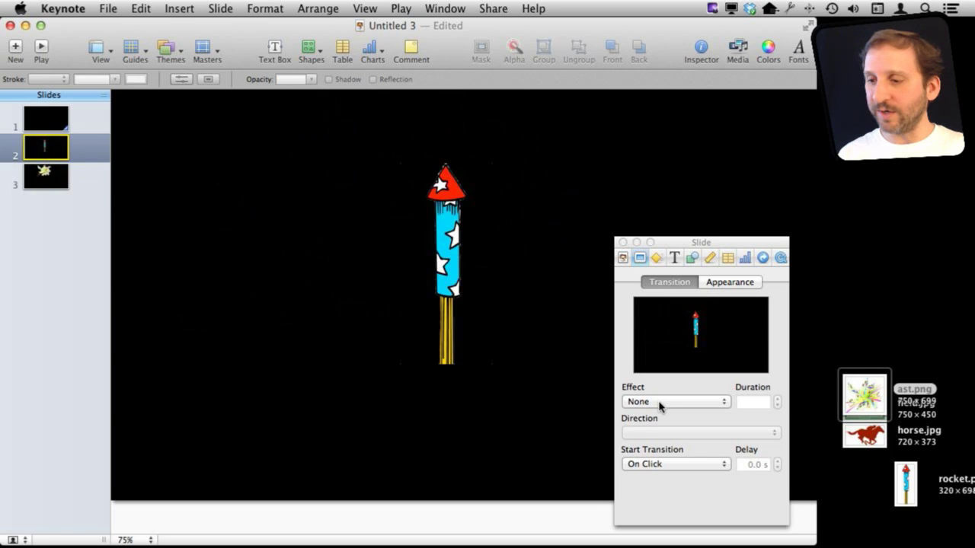
left_click(662, 465)
left_click(667, 478)
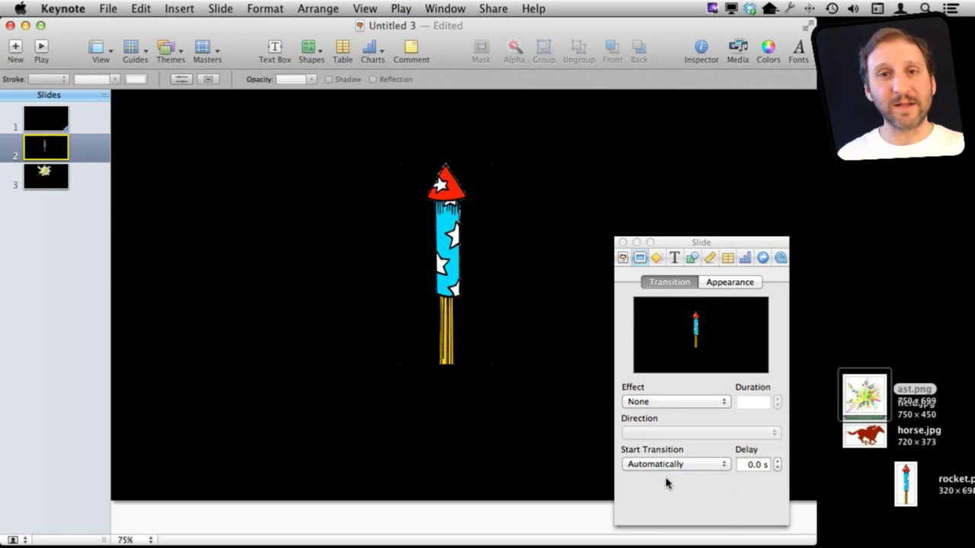
left_click(45, 116)
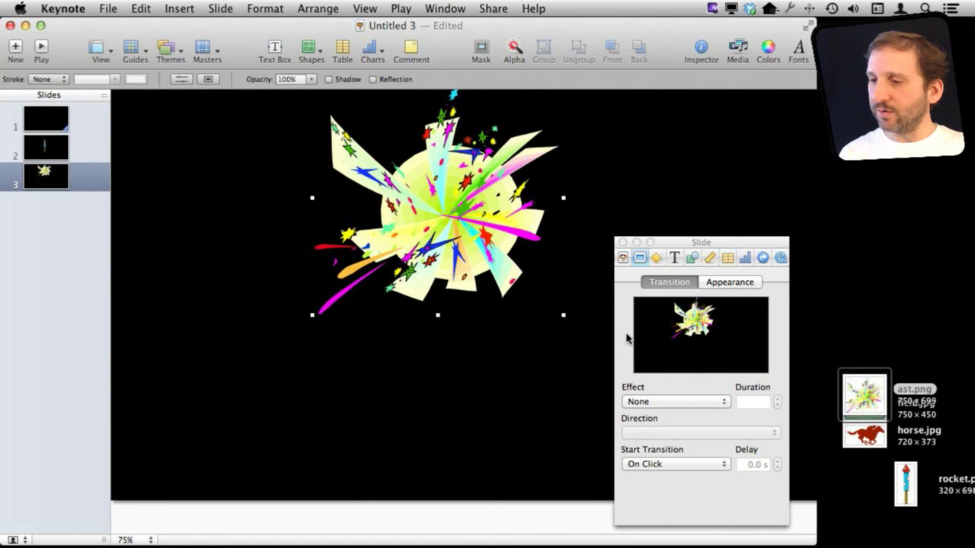
- Give the starburst a Shimmer build-in starting automatically after the transition
left_click(655, 258)
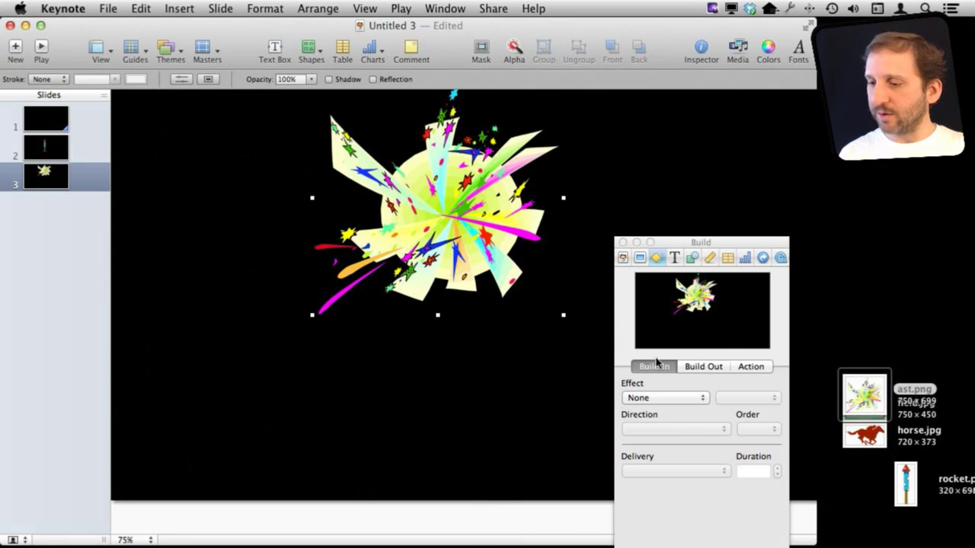
left_click(666, 399)
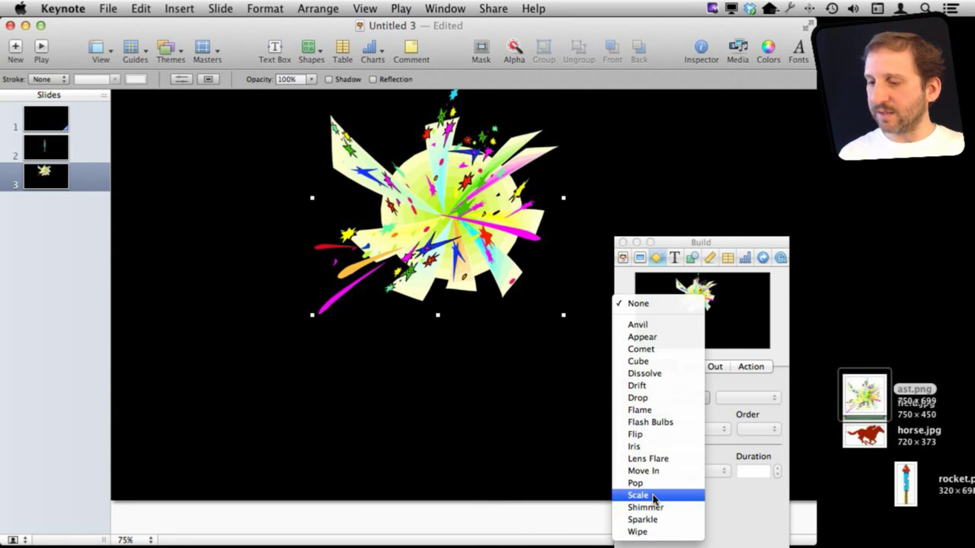
left_click(653, 508)
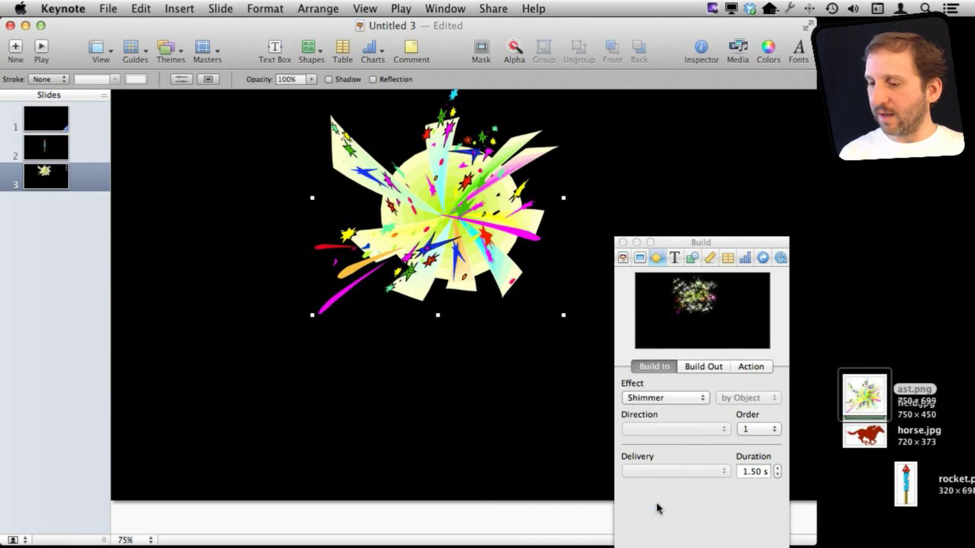
left_click_drag(713, 244, 715, 174)
left_click(688, 507)
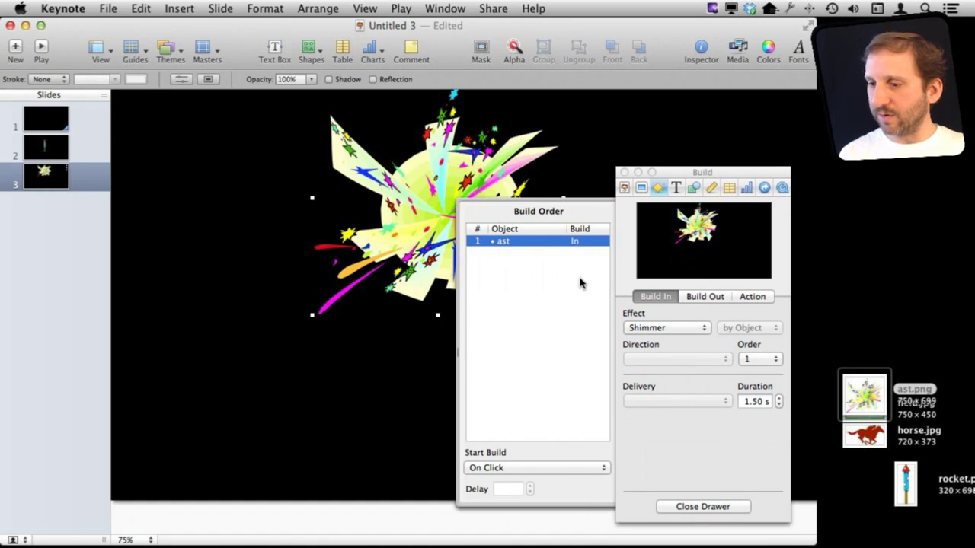
left_click(511, 469)
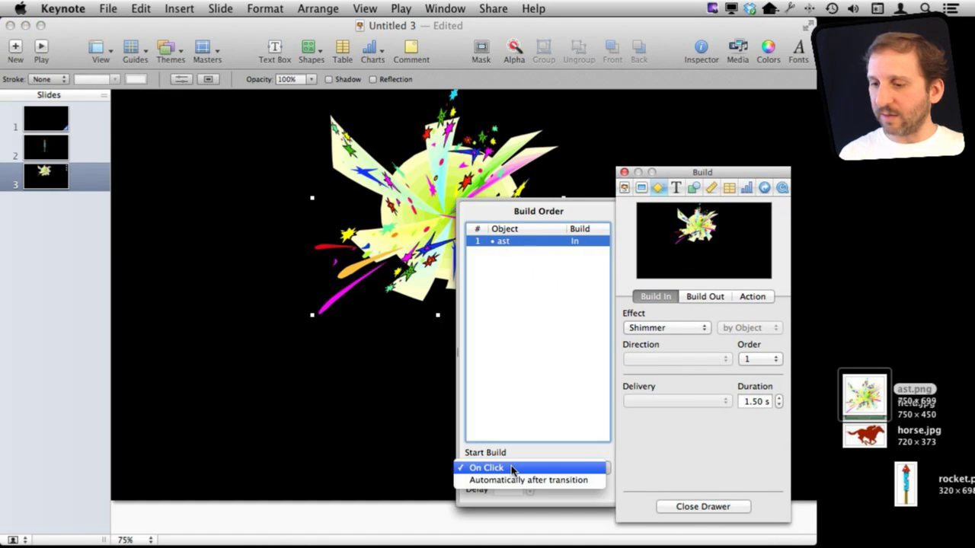
left_click(513, 479)
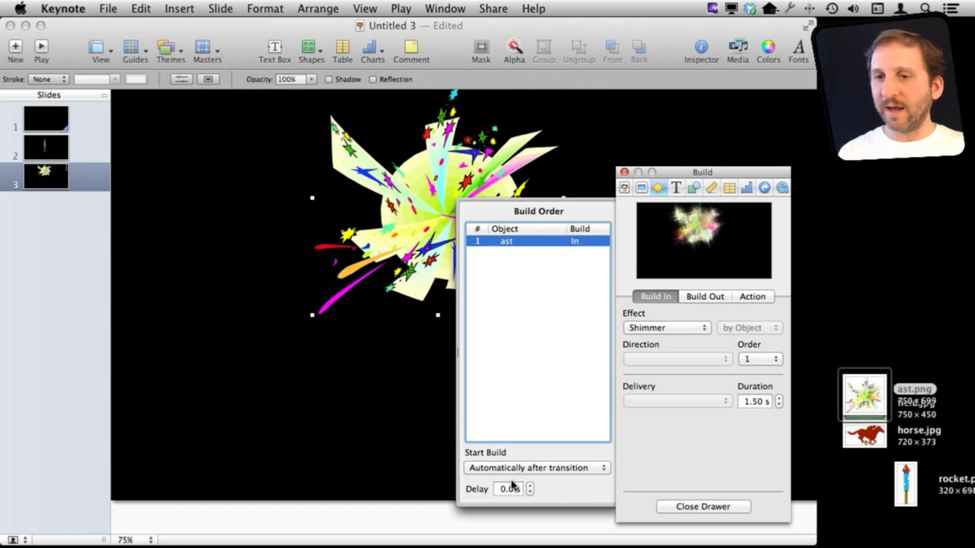